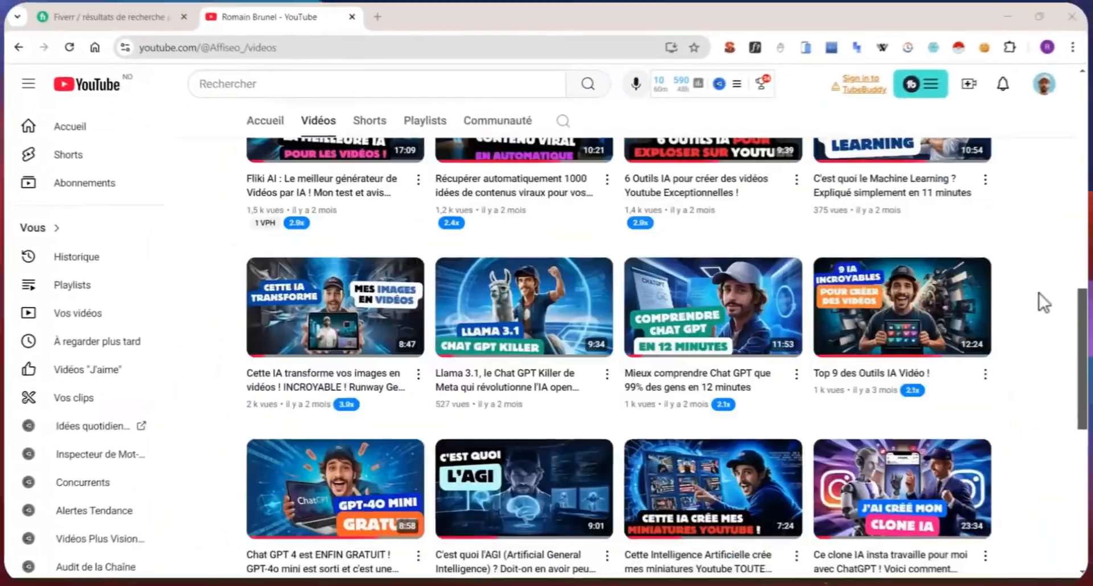
# Browse the thumbnails on the YouTube channel's videos page.
pyautogui.scroll(-4, 1023, 292)
pyautogui.scroll(-10, 1024, 293)
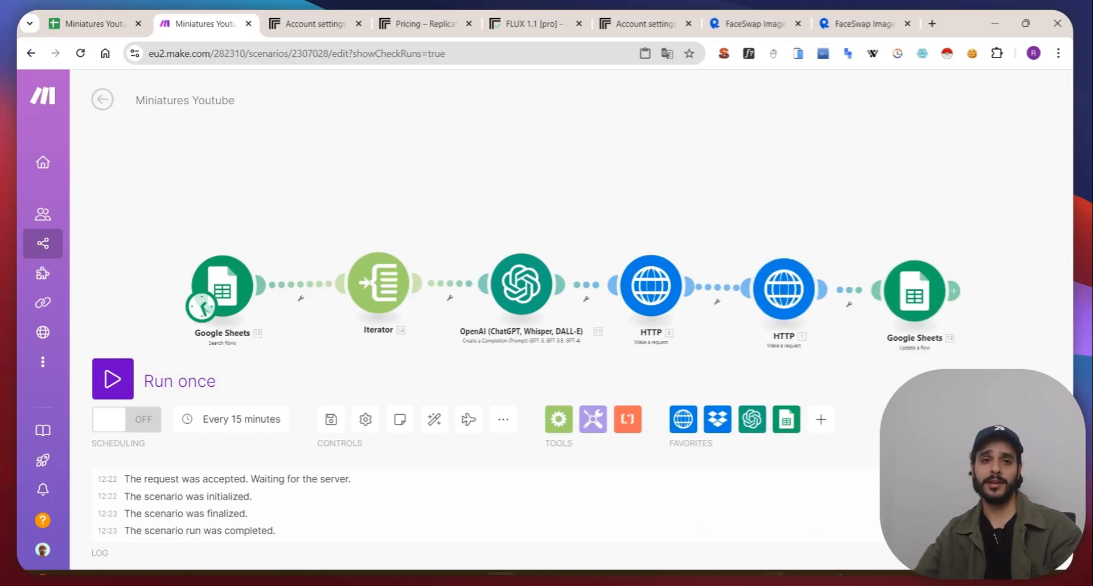
# Open the Miniatures Youtube spreadsheet, close the tables side panel and review the video title, Indications supplémentaires and URL Image swap columns.
pyautogui.click(77, 23)
pyautogui.click(471, 328)
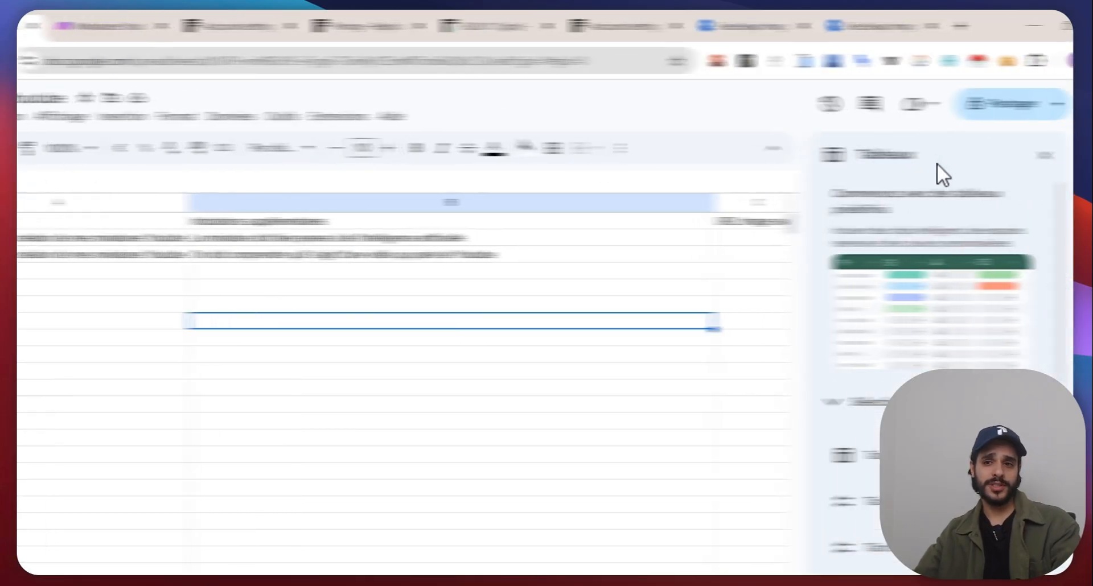
pyautogui.click(990, 158)
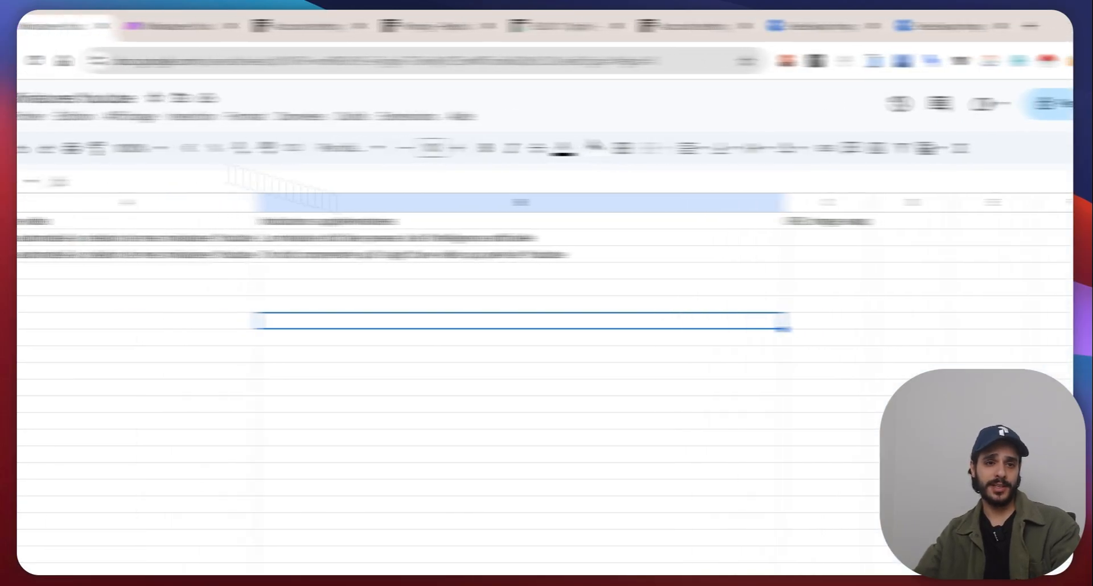
pyautogui.click(138, 233)
pyautogui.click(375, 239)
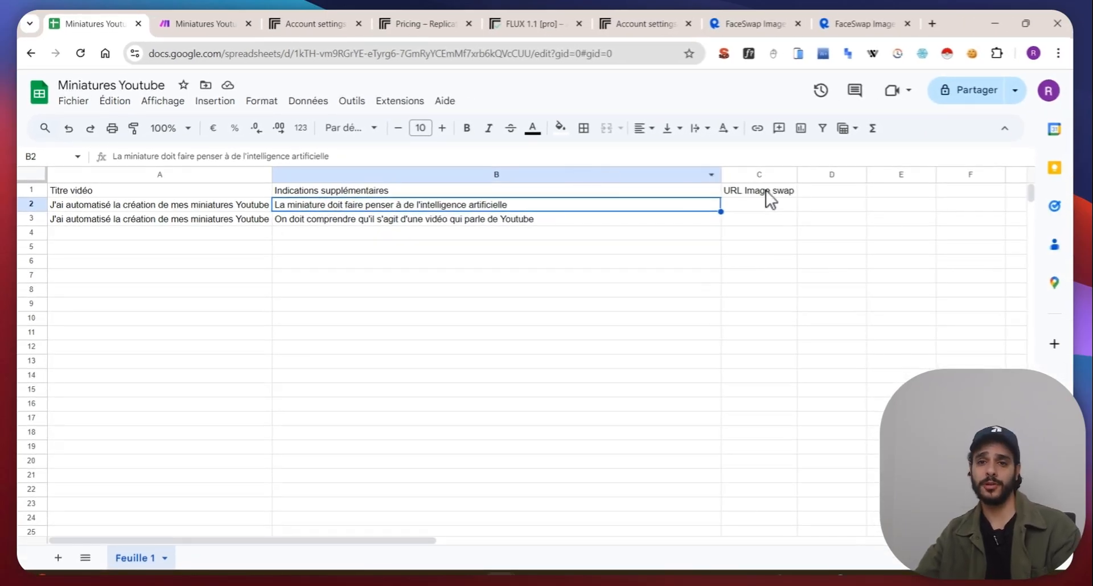
pyautogui.click(773, 207)
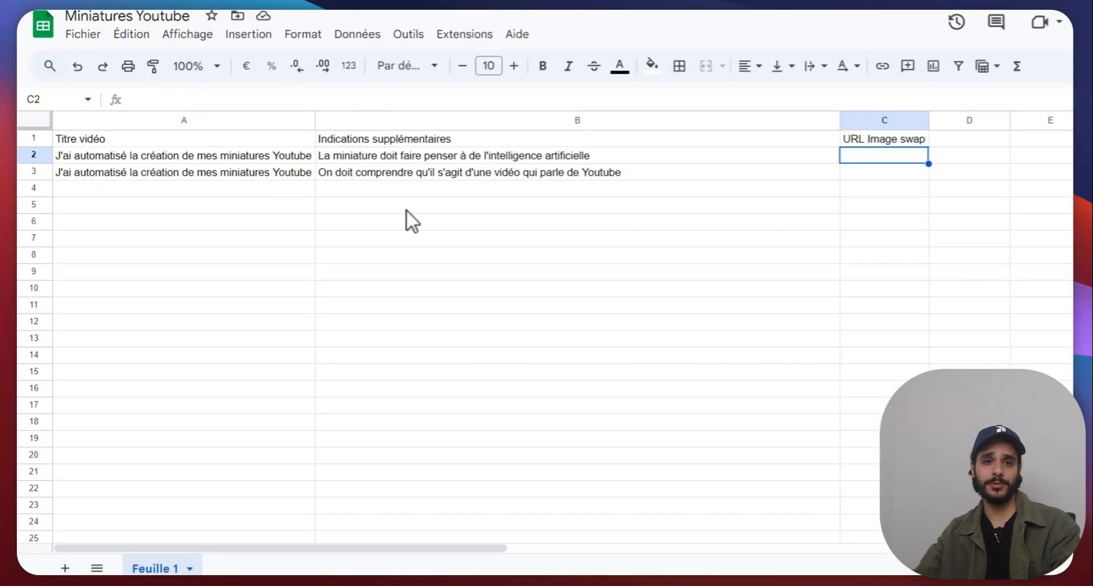
# Return to the Make scenario and examine the OpenAI module's model and message prompt.
pyautogui.click(250, 3)
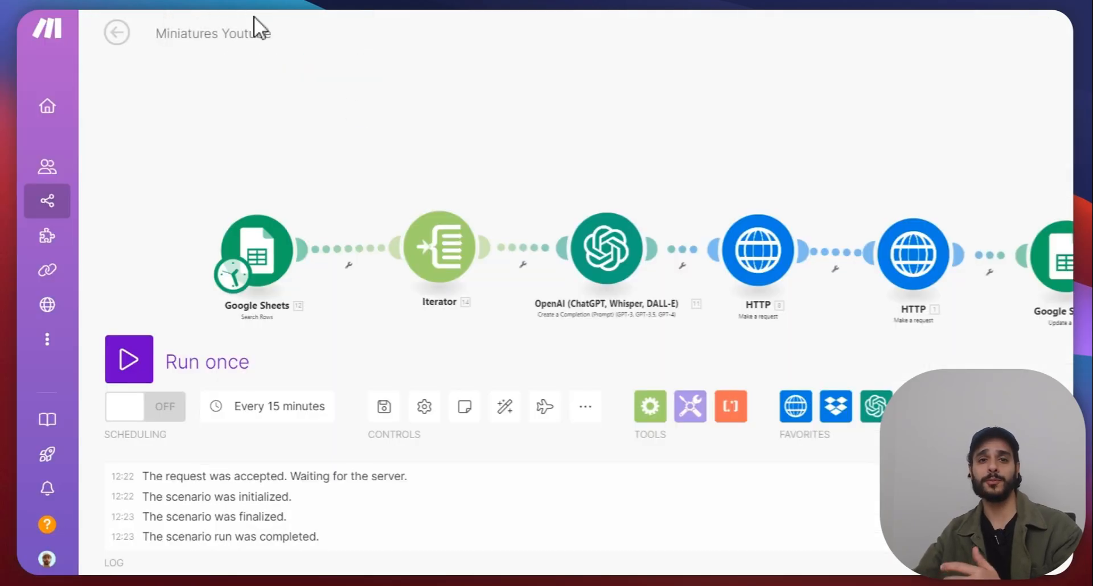
pyautogui.click(595, 262)
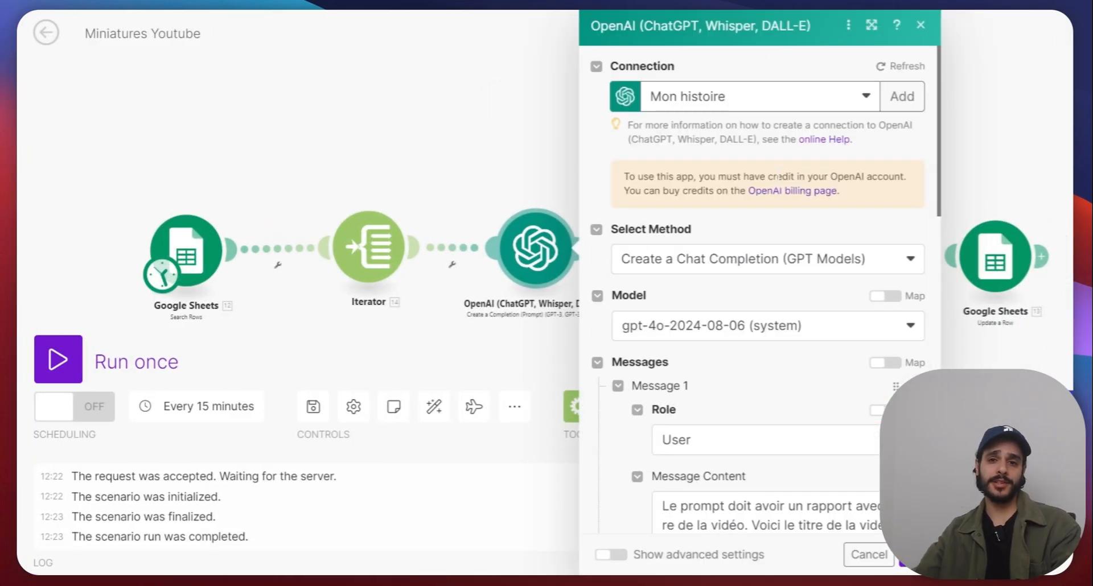
pyautogui.scroll(-3, 763, 242)
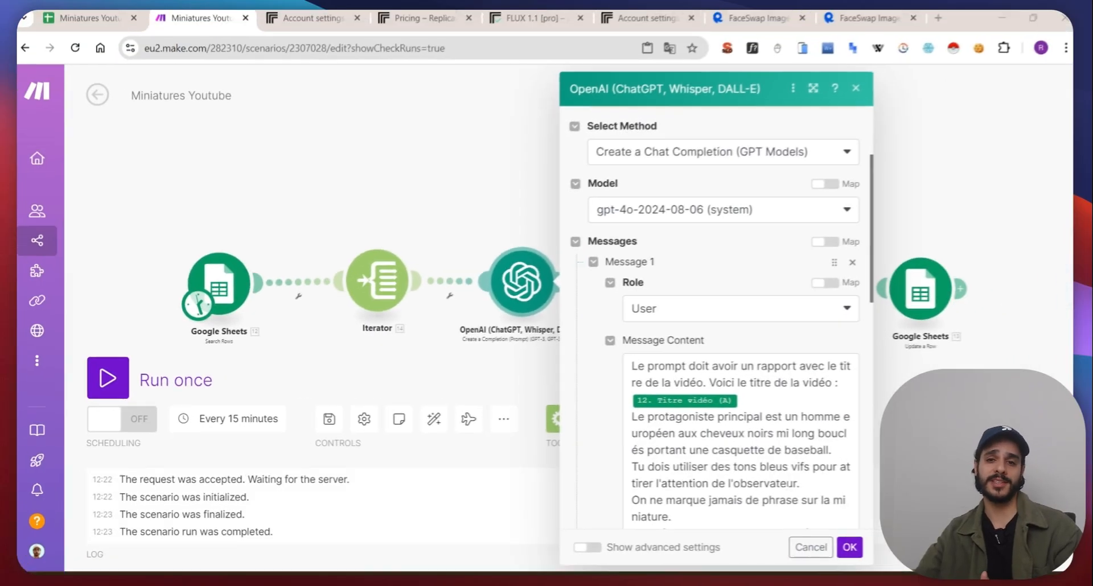
pyautogui.scroll(-2, 700, 317)
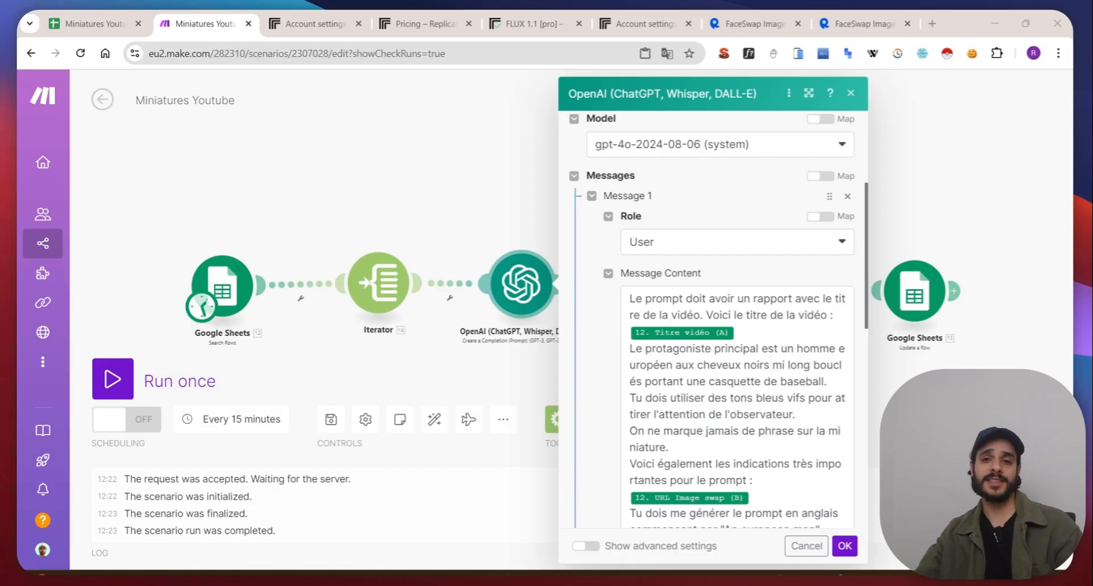
pyautogui.scroll(-2, 647, 398)
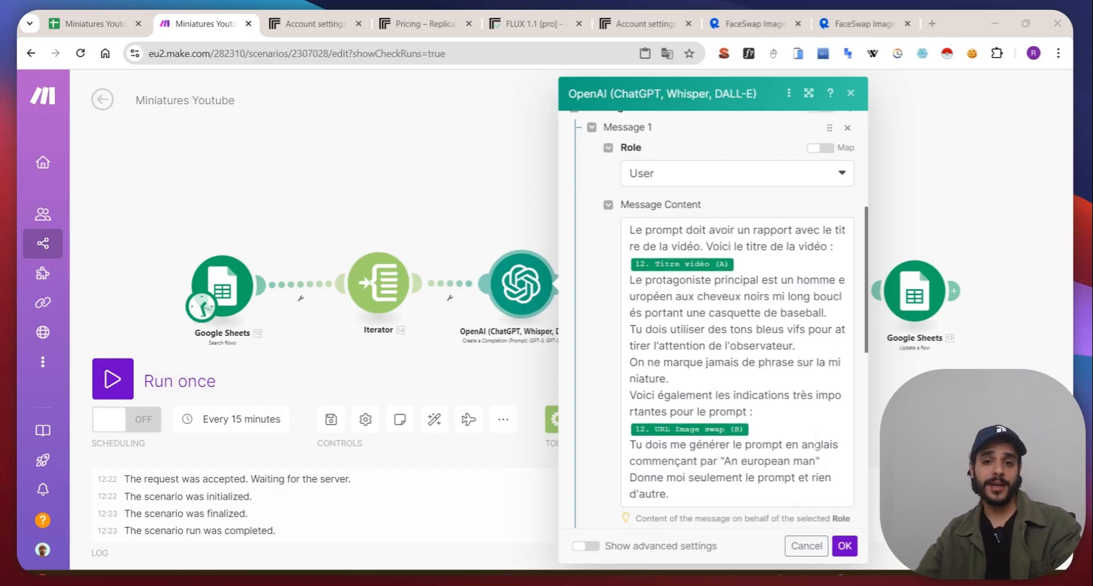
# Compare the OpenAI prompt with the spreadsheet columns and highlight its lines about the main character and bright blue tones.
pyautogui.click(89, 26)
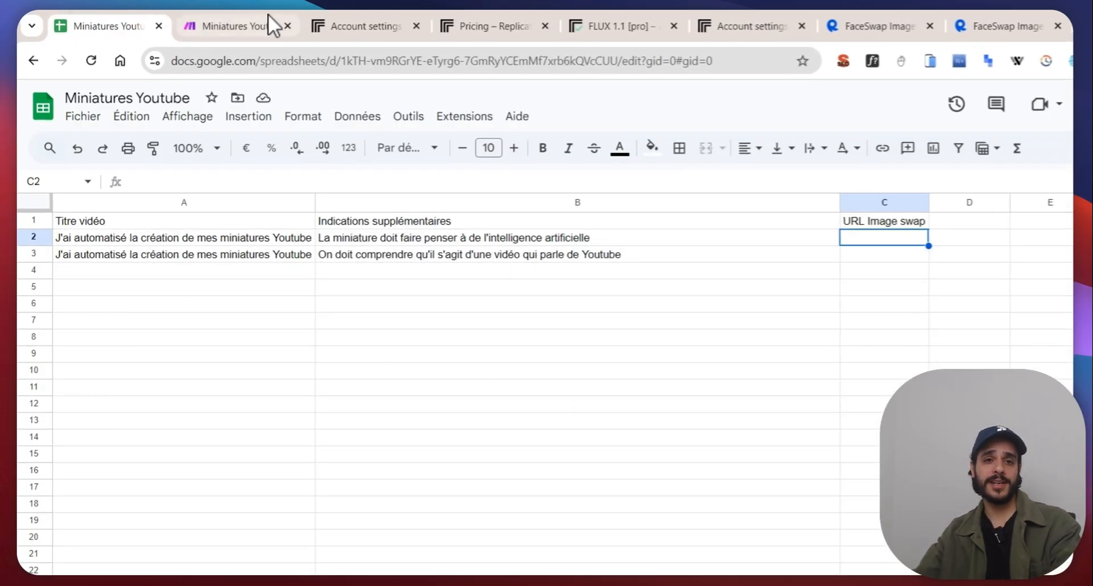
pyautogui.click(259, 26)
pyautogui.click(847, 434)
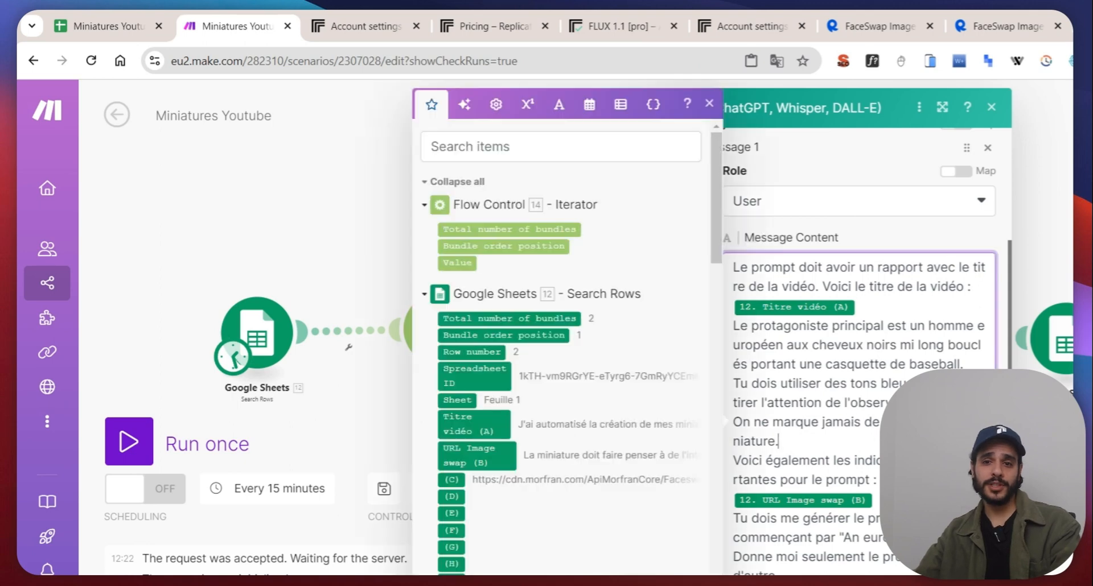
pyautogui.moveTo(928, 405); pyautogui.dragTo(742, 332)
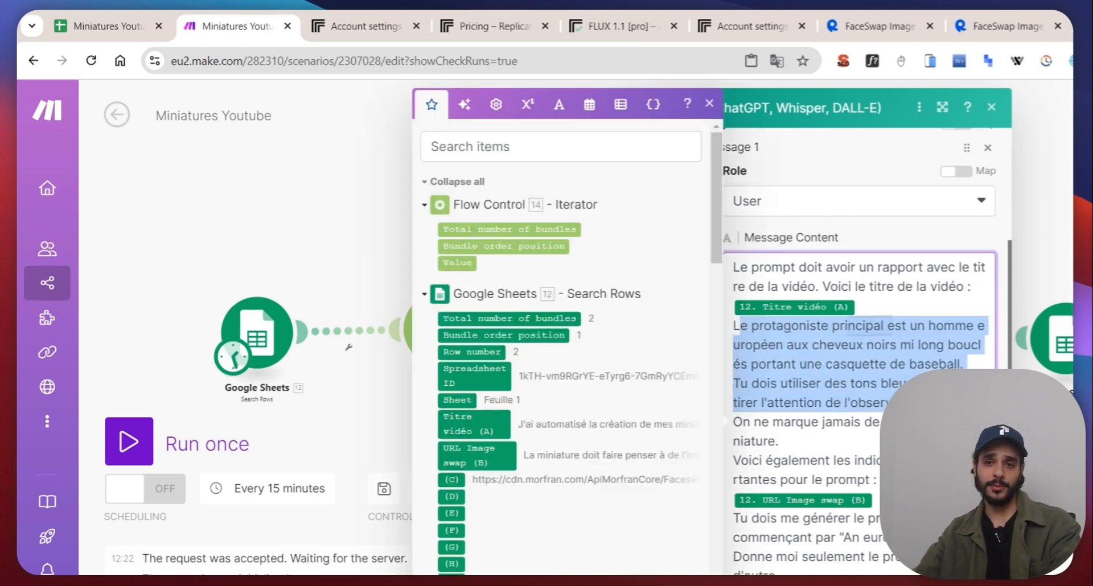
pyautogui.scroll(-2, 835, 385)
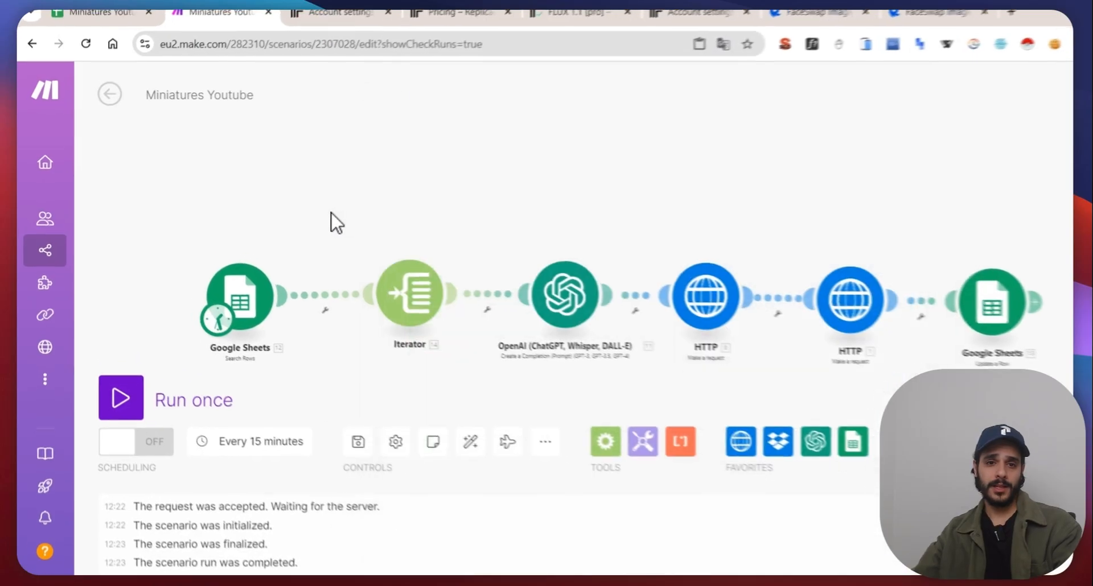
# Inspect the first HTTP module's URL, method, headers and JSON request content.
pyautogui.moveTo(606, 227); pyautogui.dragTo(315, 208)
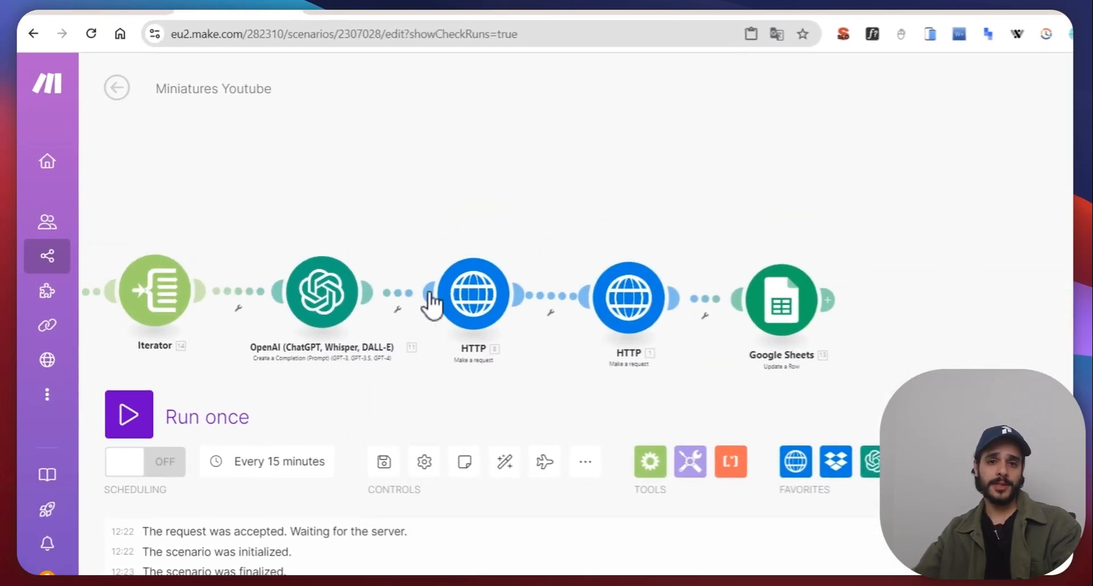
pyautogui.click(467, 302)
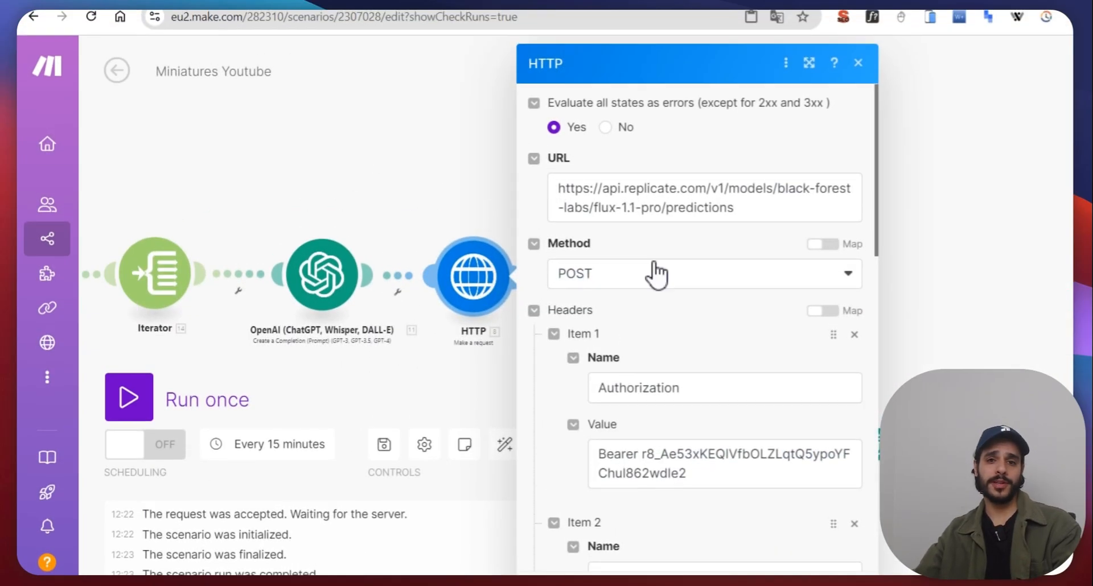
pyautogui.scroll(-5, 788, 239)
pyautogui.scroll(-10, 787, 283)
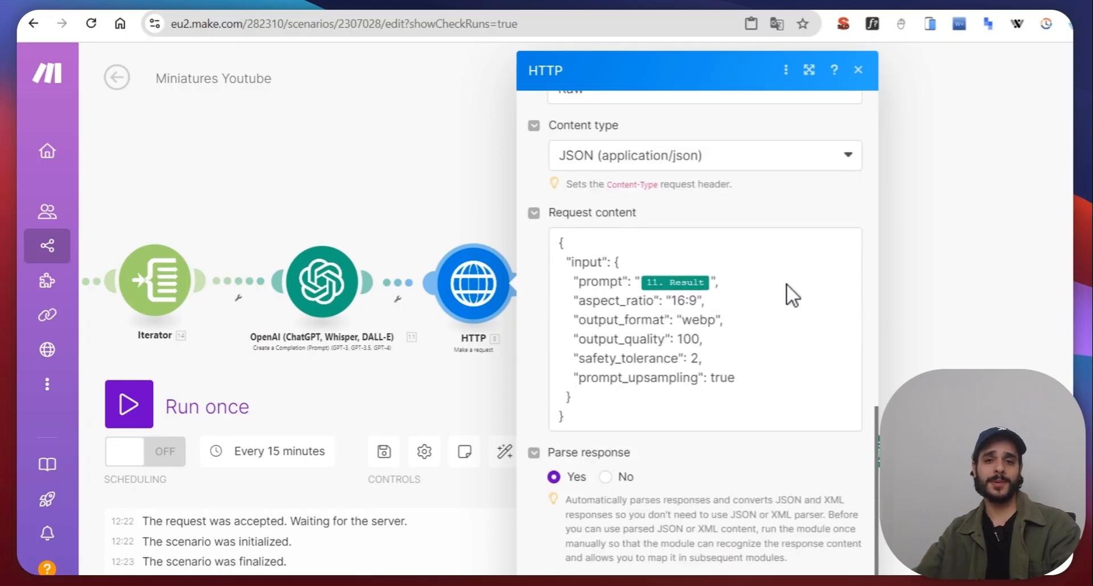
pyautogui.scroll(7, 787, 284)
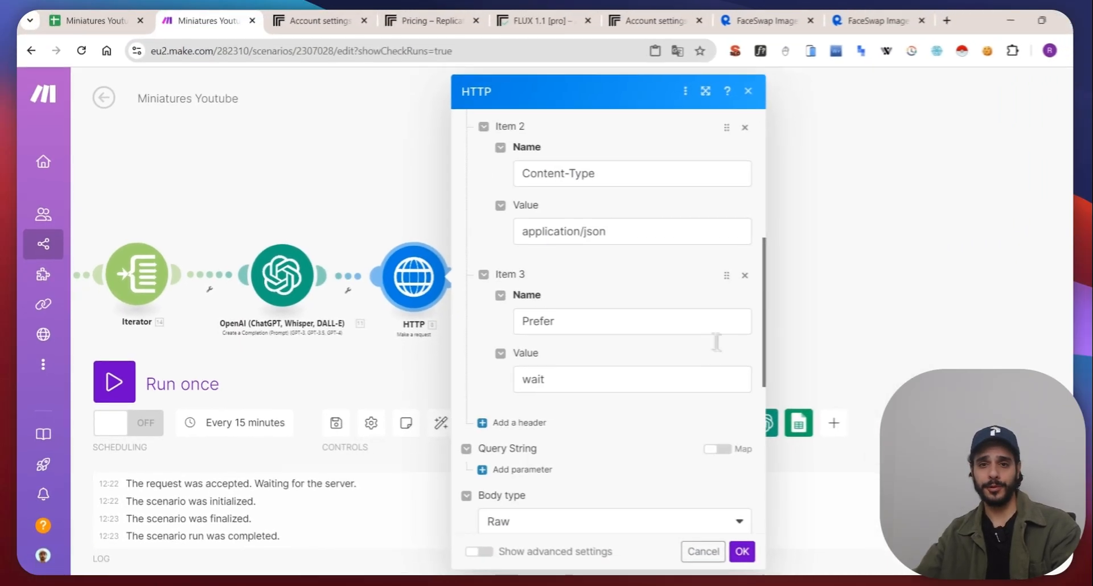
pyautogui.scroll(5, 706, 341)
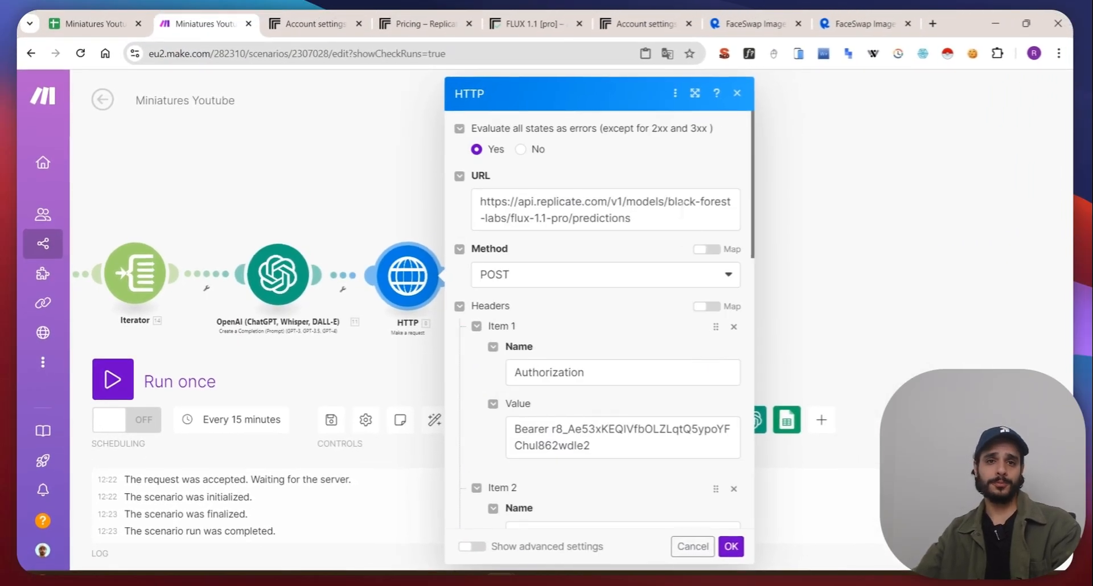
# Review the API tokens page on Replicate and the pricing of its image models.
pyautogui.click(293, 29)
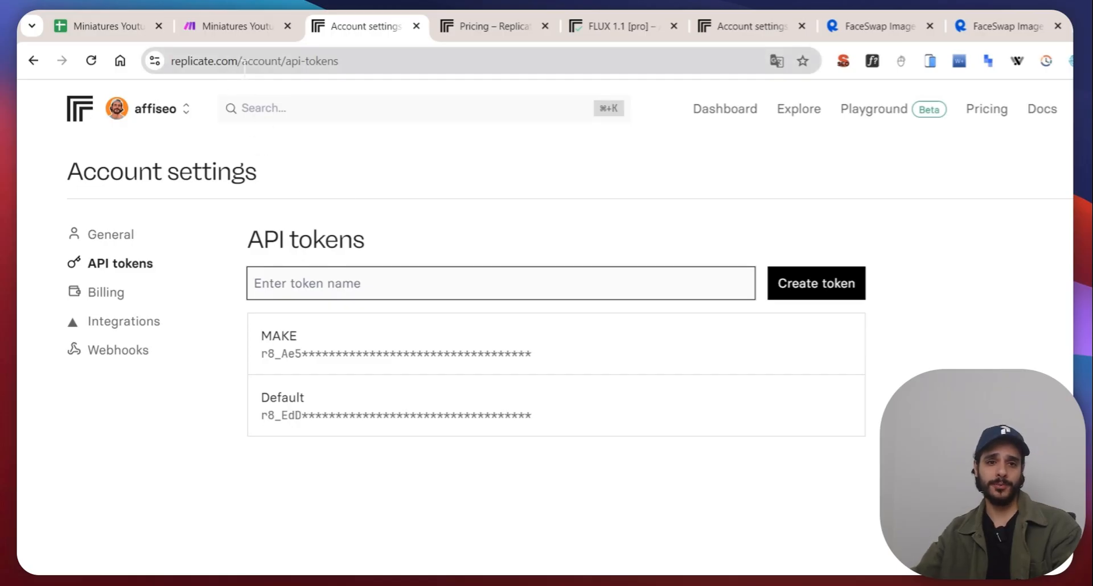
pyautogui.moveTo(349, 334)
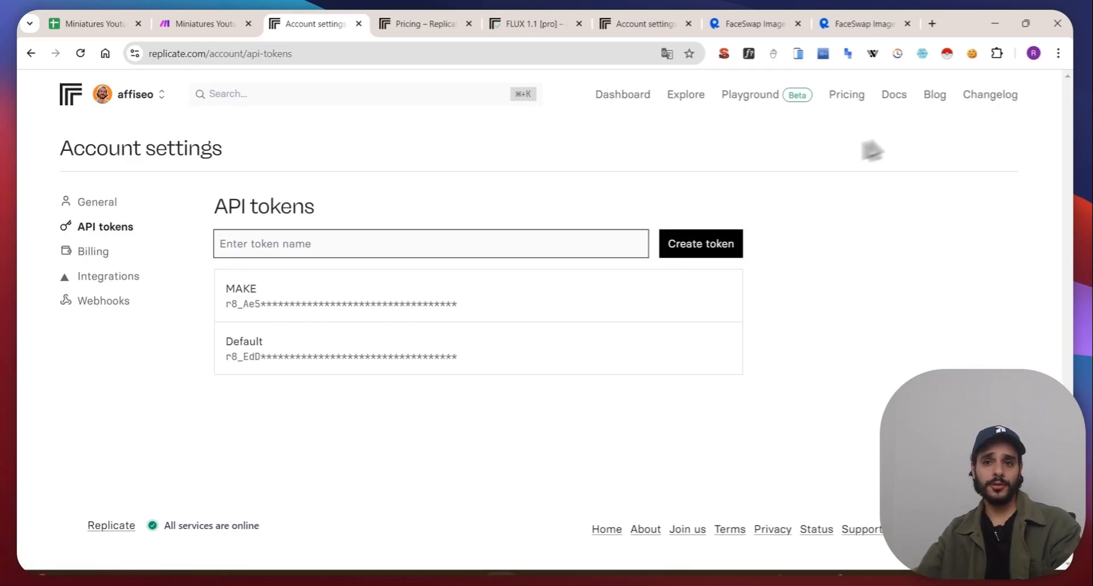
pyautogui.click(427, 24)
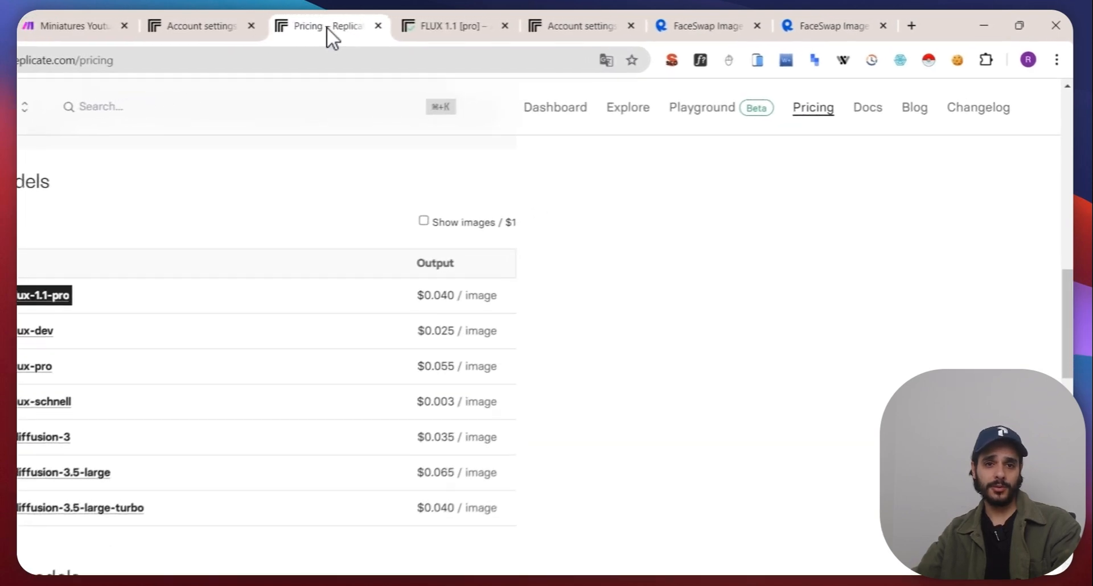
pyautogui.scroll(10, 698, 283)
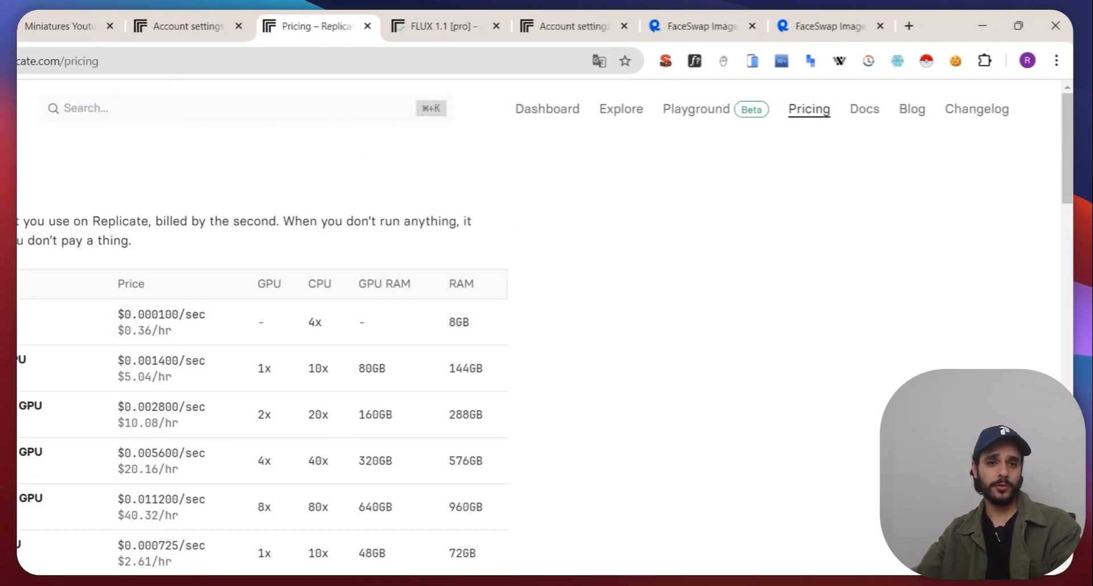
pyautogui.scroll(-10, 723, 401)
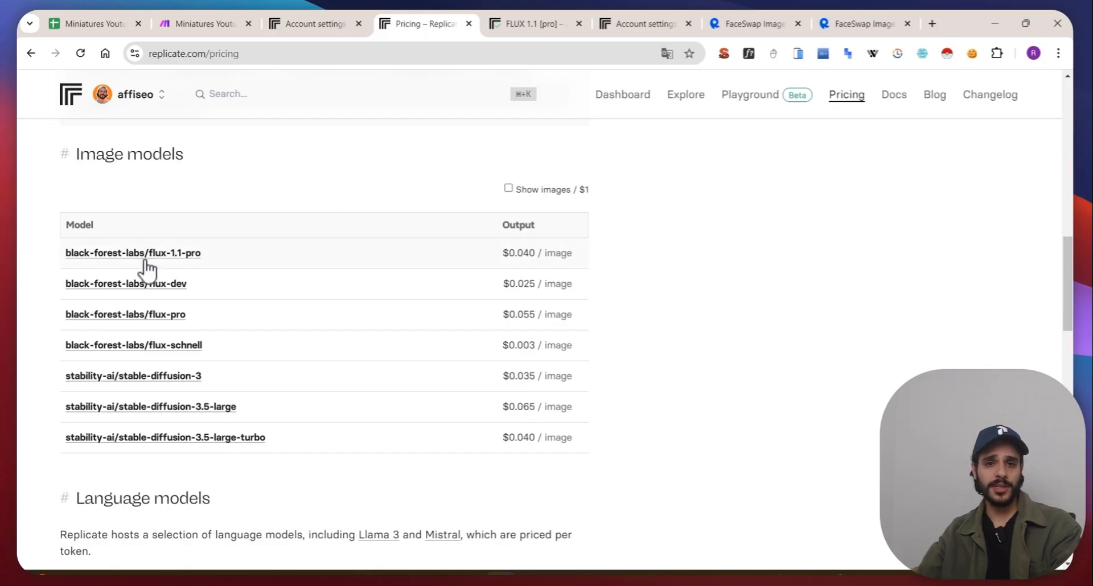
# View the flux-1.1-pro model page and the Replicate account's billing settings.
pyautogui.click(529, 22)
pyautogui.scroll(4, 466, 184)
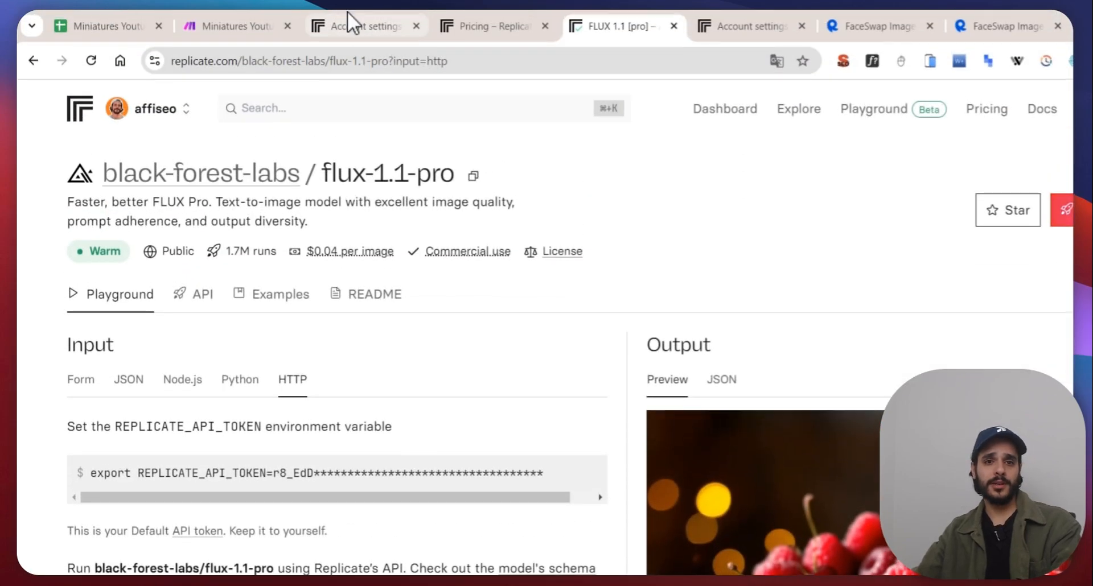
pyautogui.click(350, 23)
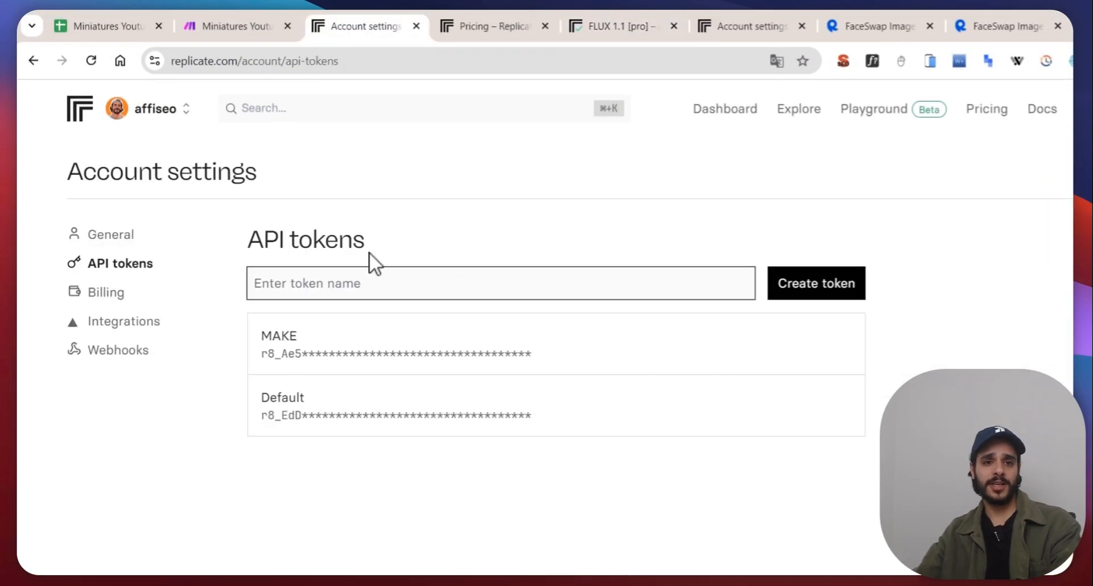
pyautogui.click(100, 293)
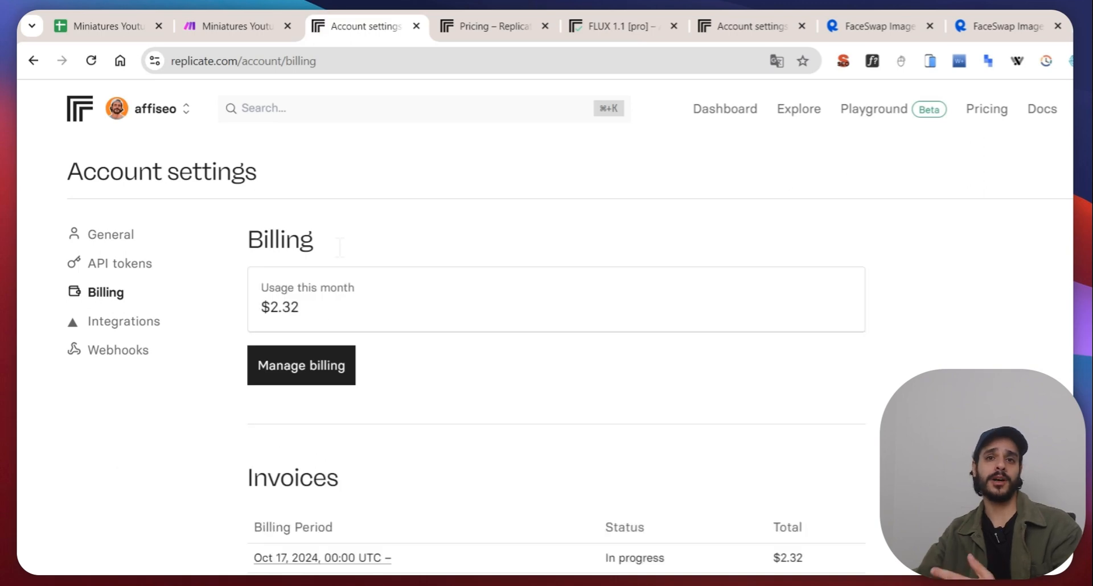
# Examine the HTTP request example for flux-1.1-pro and compare it with the HTTP module in Make.
pyautogui.click(615, 26)
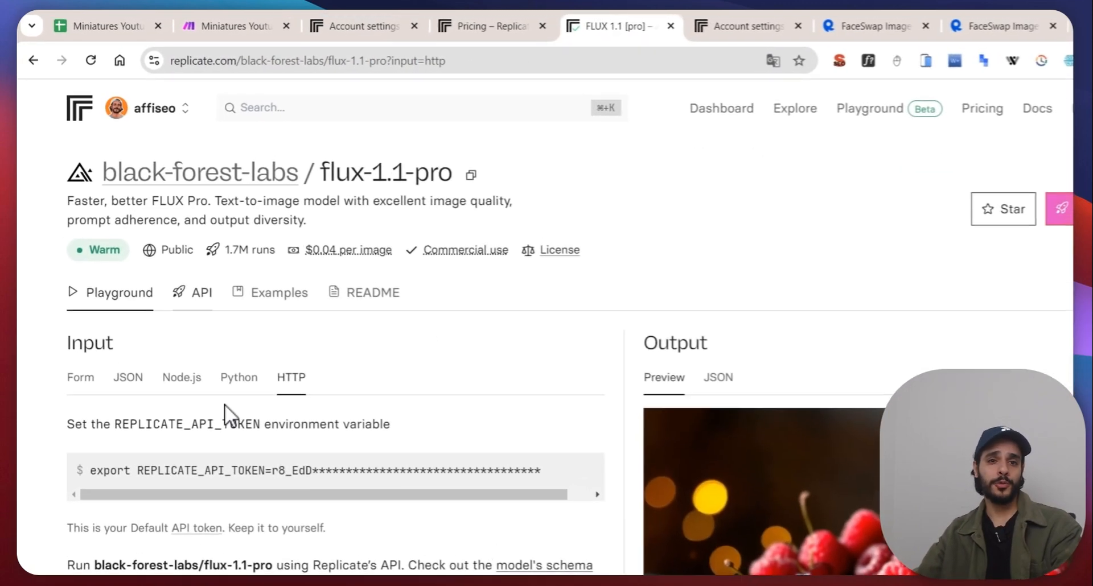
pyautogui.scroll(-2, 384, 338)
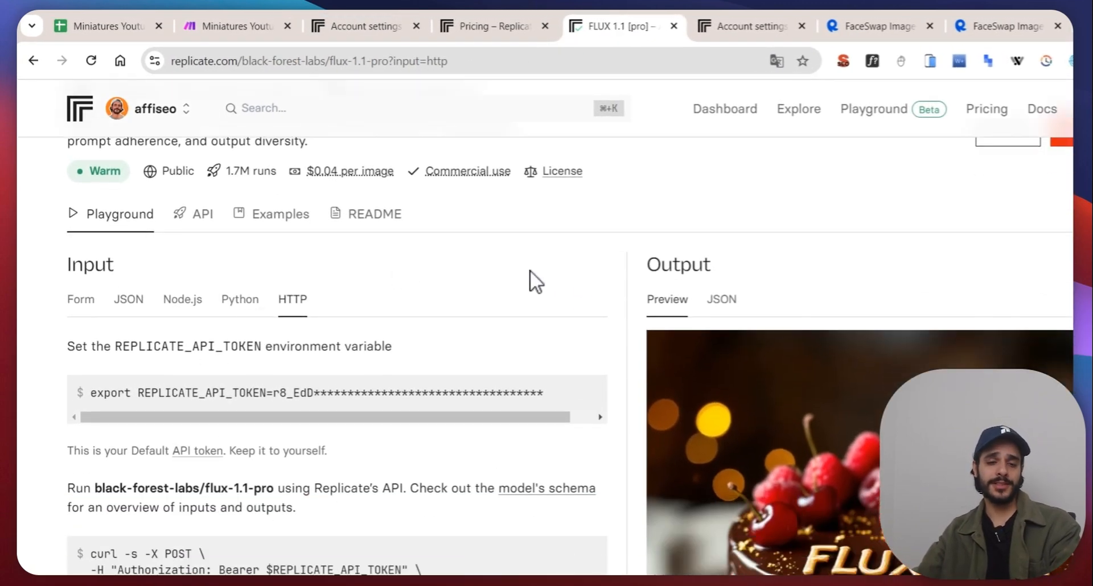
pyautogui.scroll(-3, 208, 326)
pyautogui.scroll(-3, 398, 378)
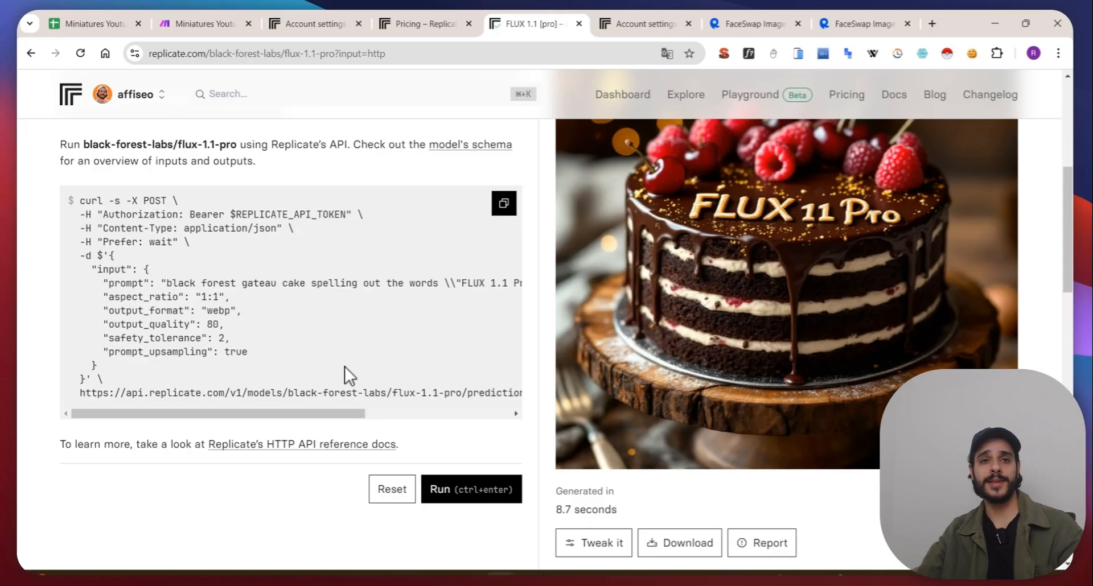
pyautogui.click(208, 24)
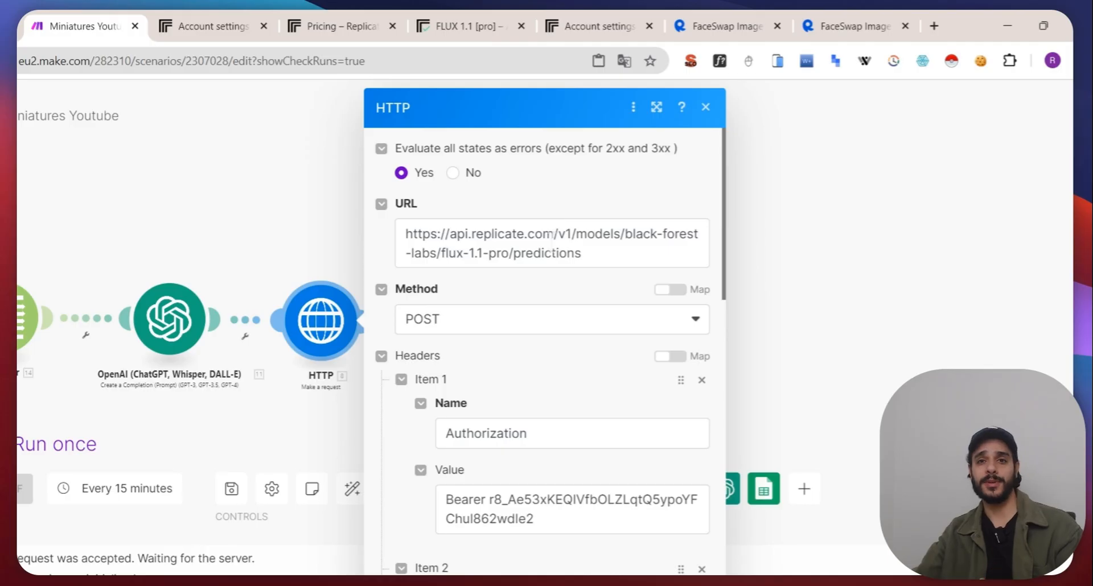
pyautogui.click(342, 25)
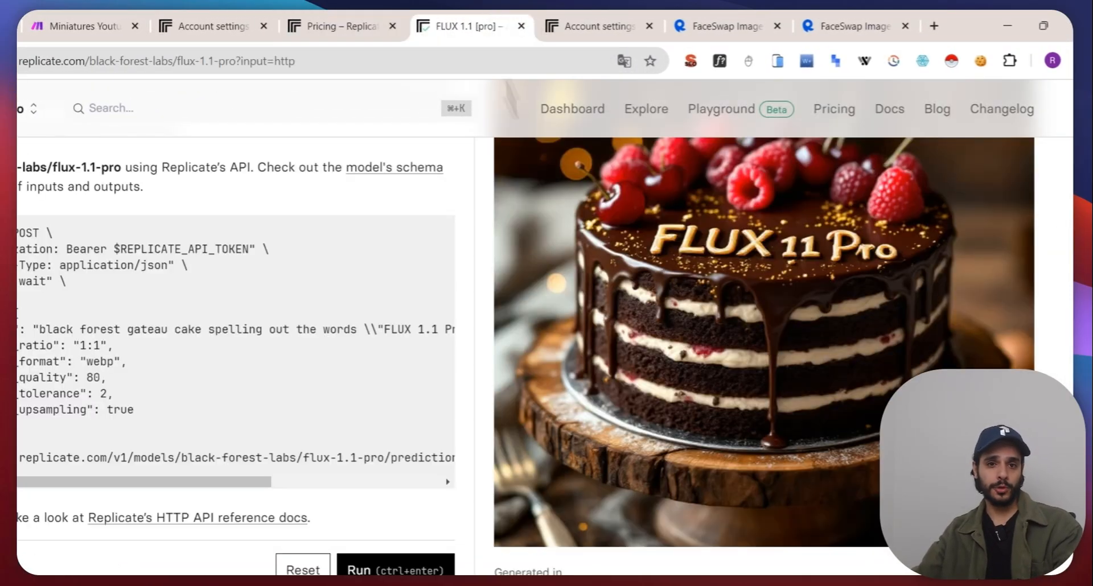
# Review the aspect ratio options in the flux-1.1-pro input form and return to its HTTP request example.
pyautogui.scroll(3, 293, 317)
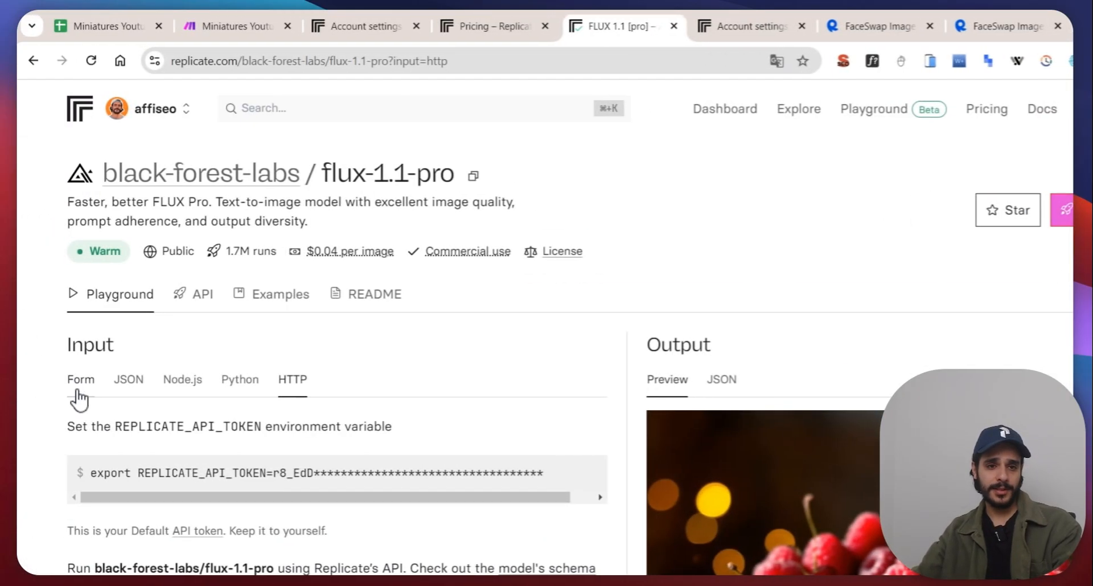
pyautogui.click(77, 380)
pyautogui.scroll(-5, 501, 319)
pyautogui.scroll(2, 199, 370)
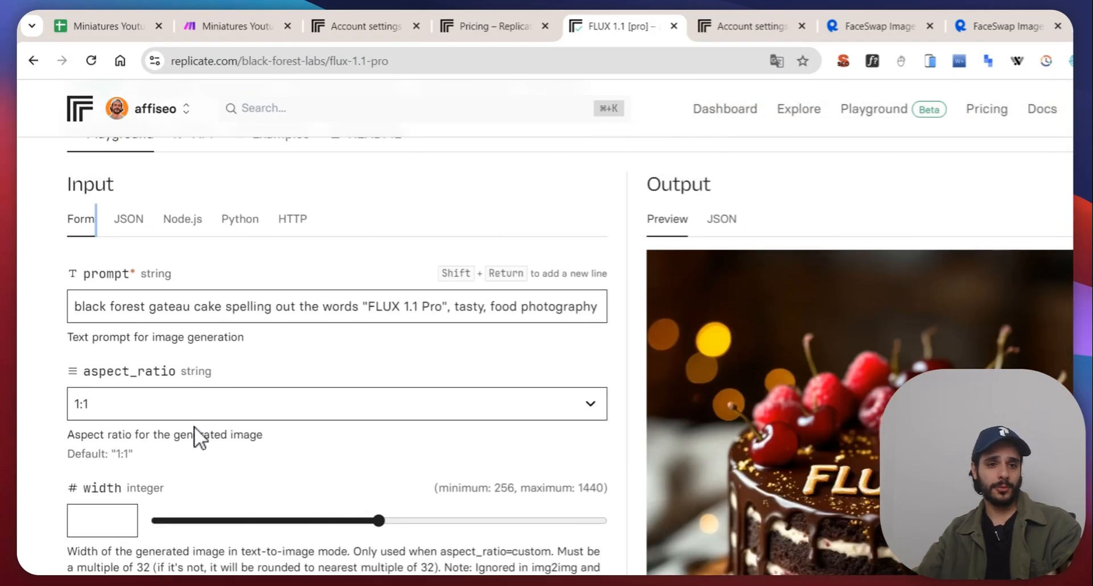
pyautogui.click(192, 414)
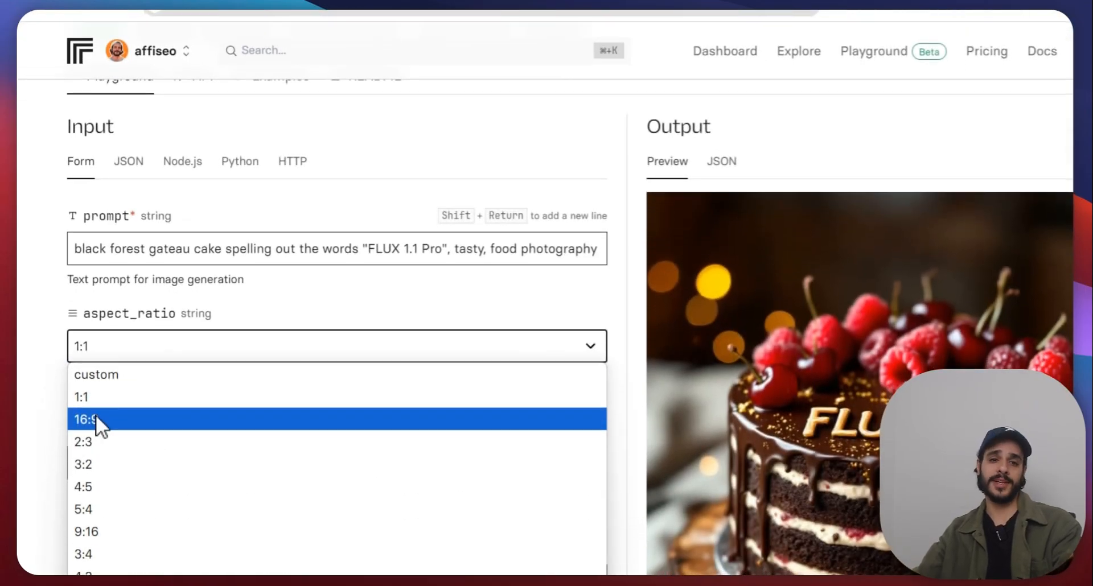
pyautogui.click(57, 277)
pyautogui.click(297, 162)
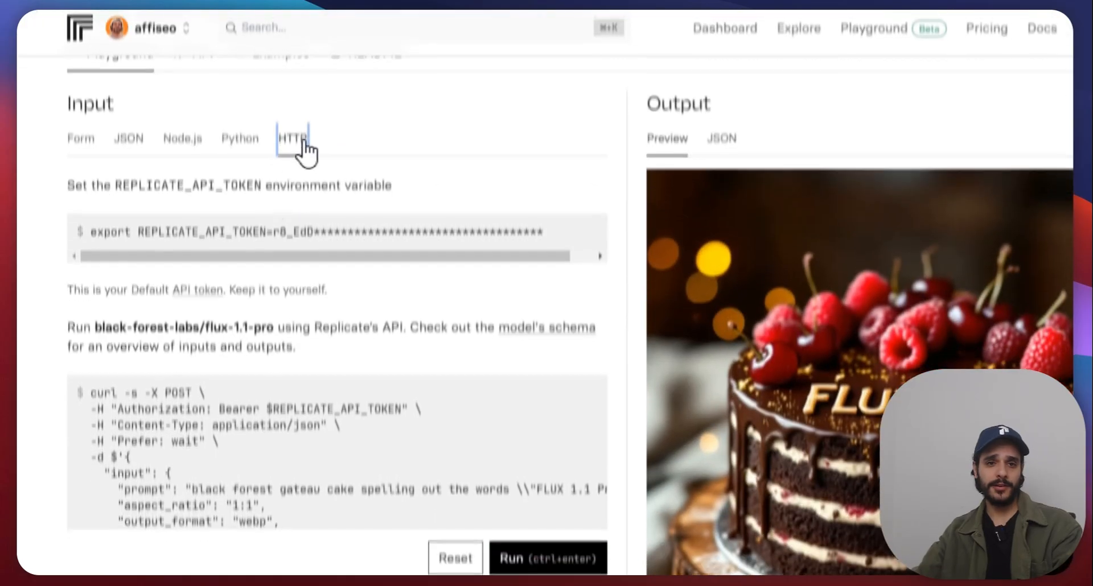
pyautogui.scroll(-3, 193, 417)
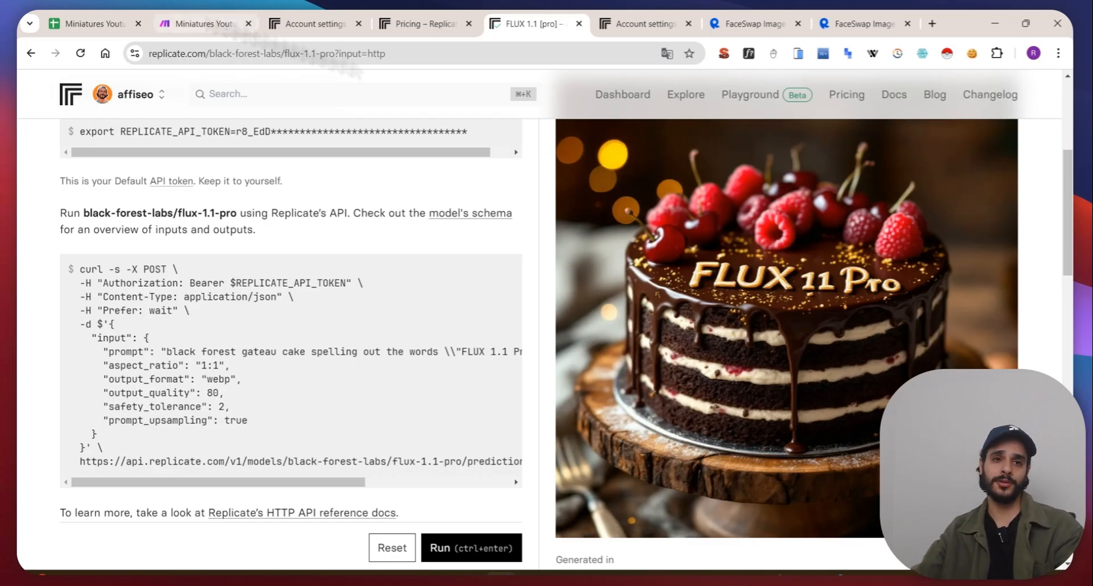
# Compare the prediction endpoint URL in the flux-1.1-pro HTTP example with the URL of the HTTP module in Make.
pyautogui.click(197, 12)
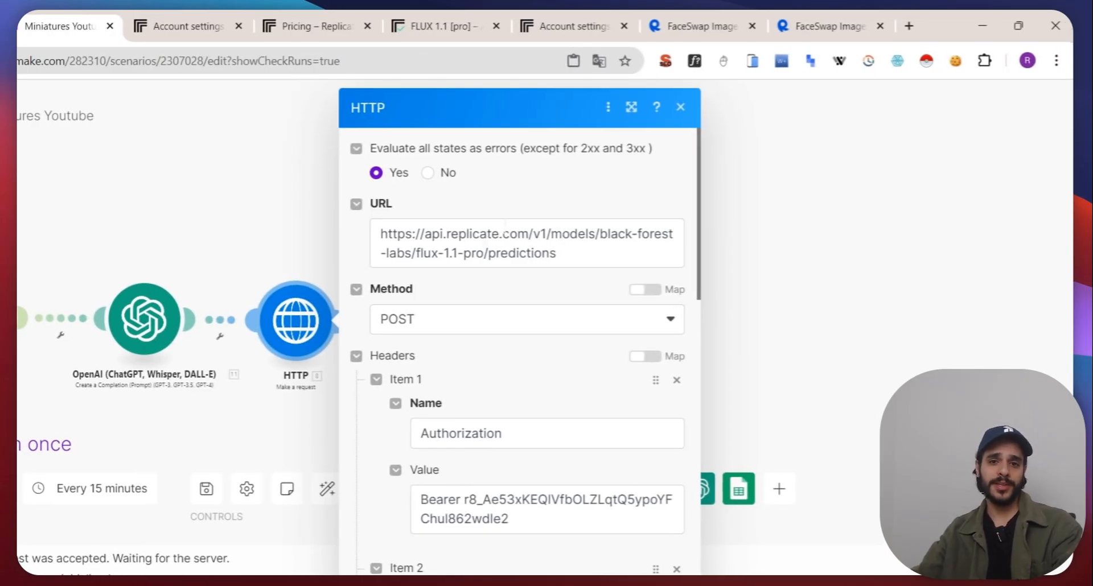
pyautogui.click(439, 27)
pyautogui.scroll(-1, 277, 337)
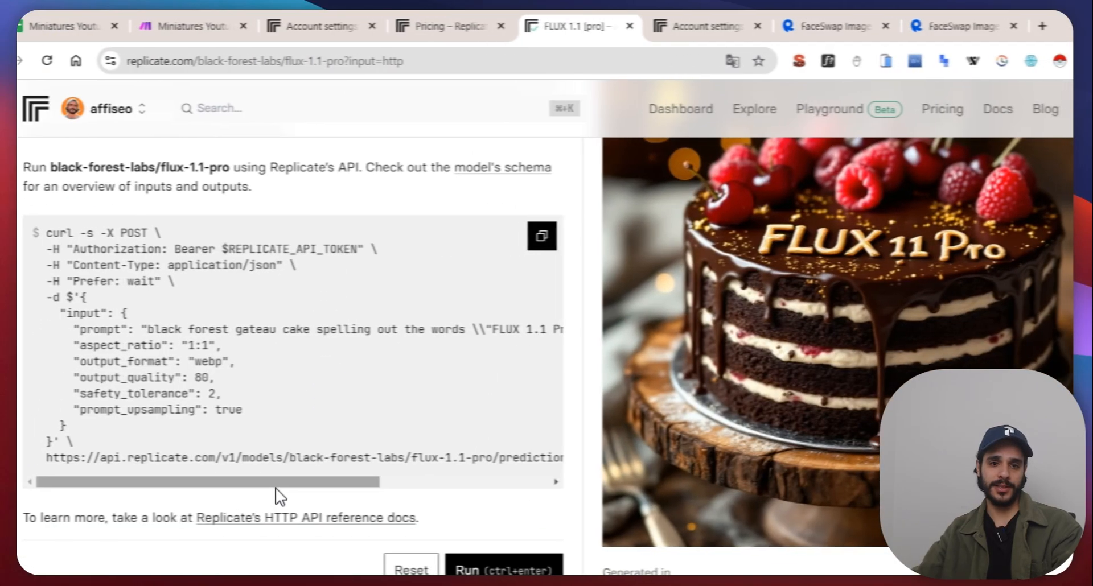
pyautogui.moveTo(138, 485); pyautogui.dragTo(91, 489)
pyautogui.click(134, 458)
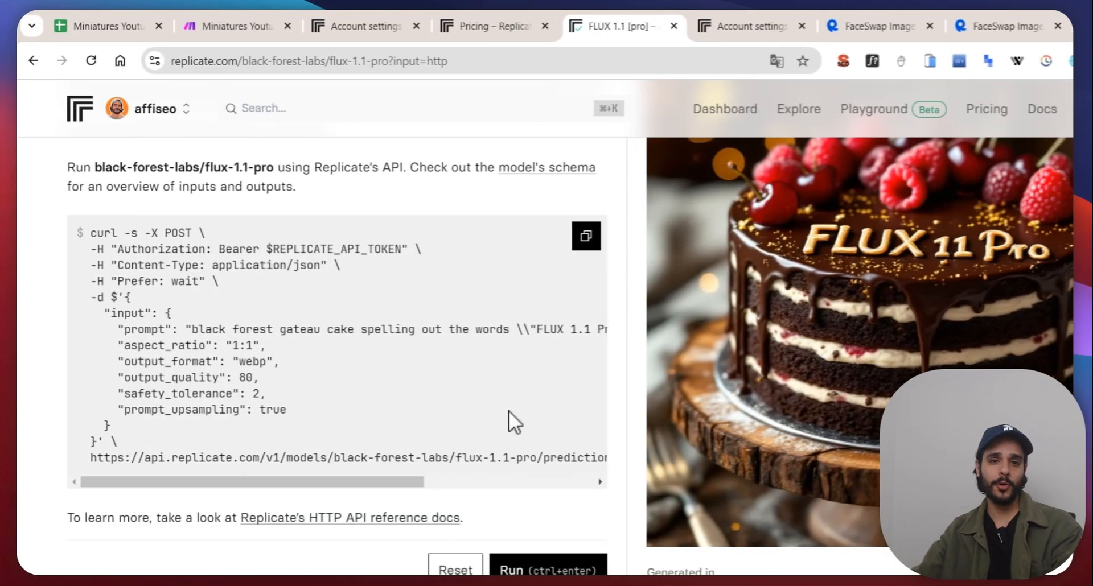
# Inspect the Authorization header's Bearer value in the first HTTP module and view the API tokens page on Replicate.
pyautogui.click(272, 26)
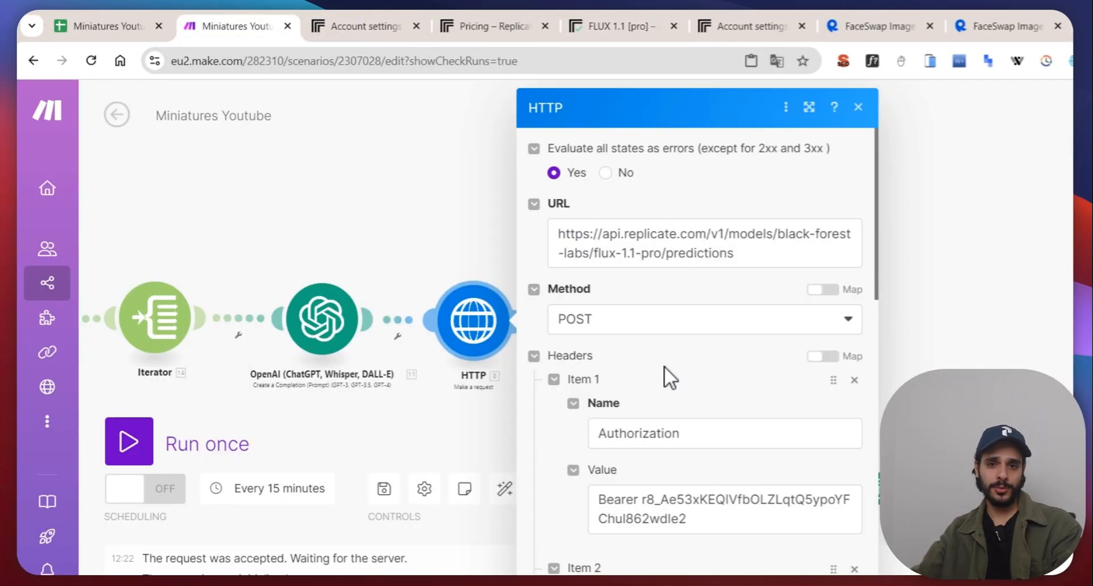
pyautogui.scroll(-2, 669, 376)
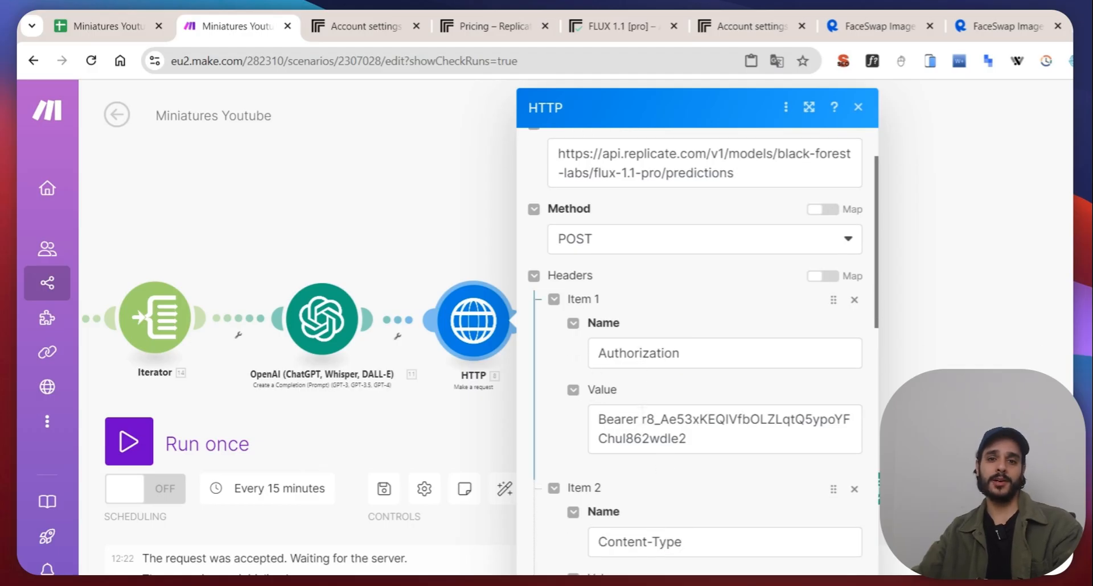
pyautogui.moveTo(639, 420); pyautogui.dragTo(598, 420)
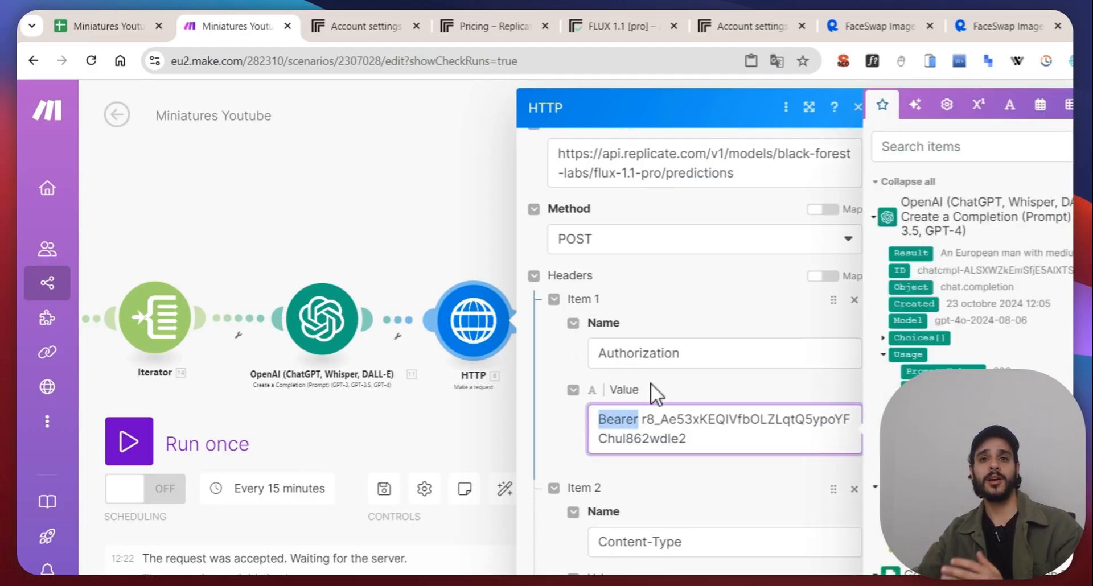
pyautogui.click(665, 421)
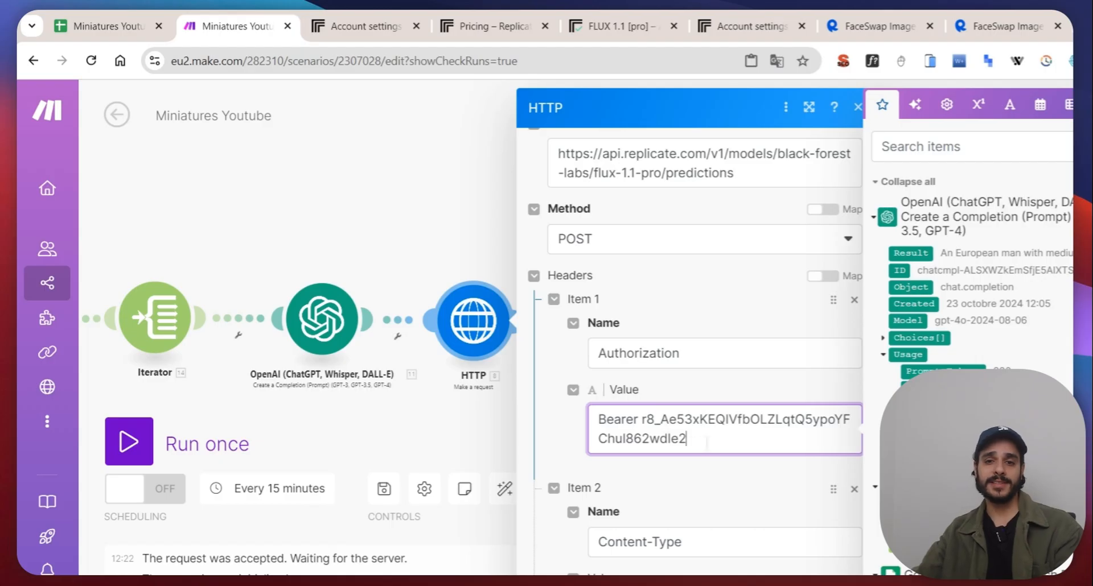
pyautogui.moveTo(704, 436); pyautogui.dragTo(635, 420)
pyautogui.click(366, 23)
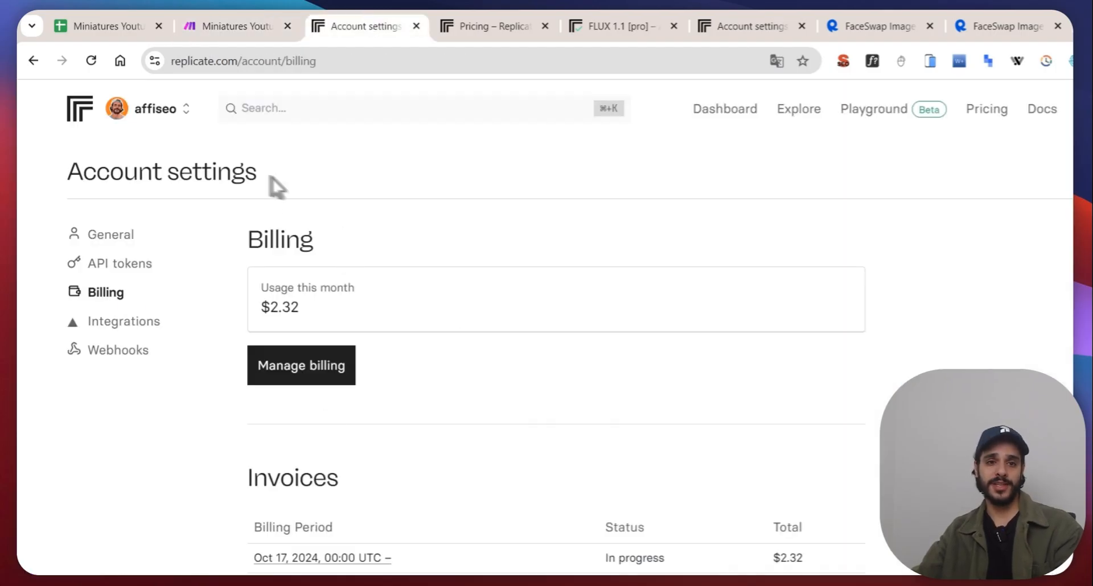
pyautogui.click(116, 265)
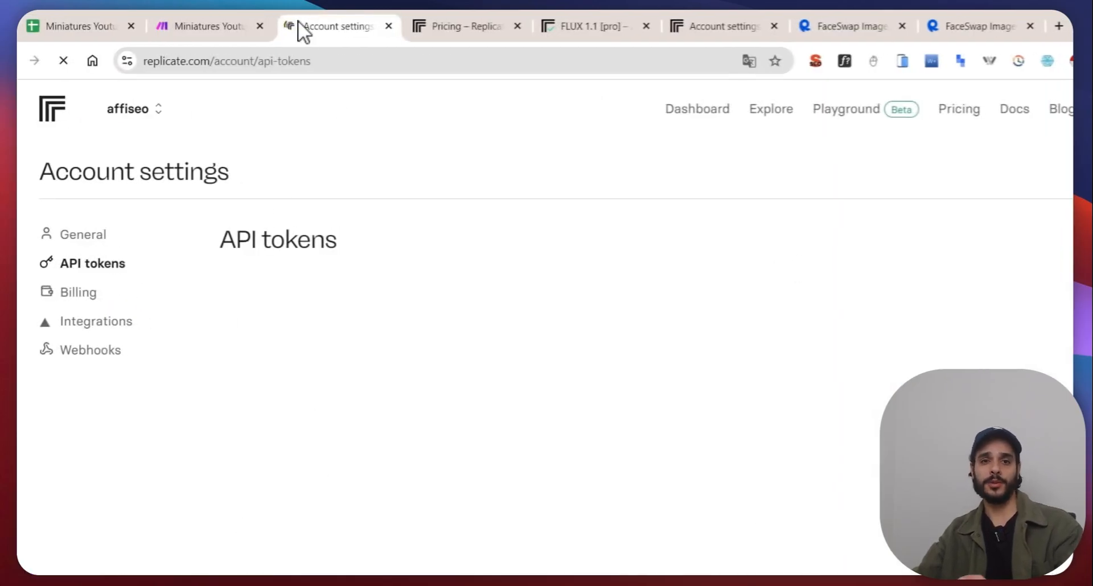
# Check the HTTP module's Content-Type and Prefer headers against the flux-1.1-pro HTTP example.
pyautogui.click(245, 26)
pyautogui.scroll(-4, 623, 304)
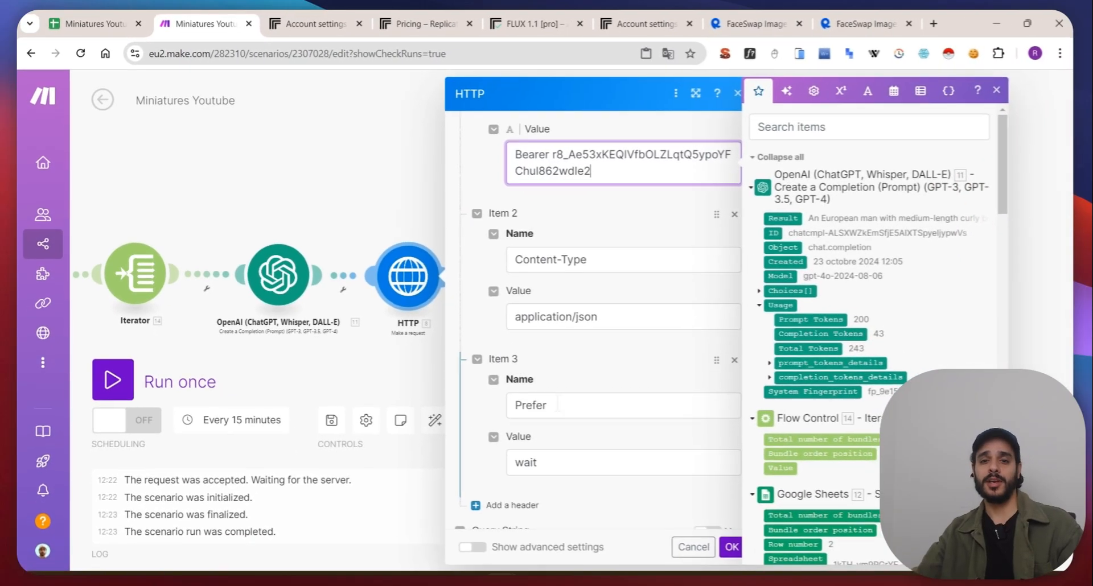
pyautogui.click(501, 26)
pyautogui.click(545, 25)
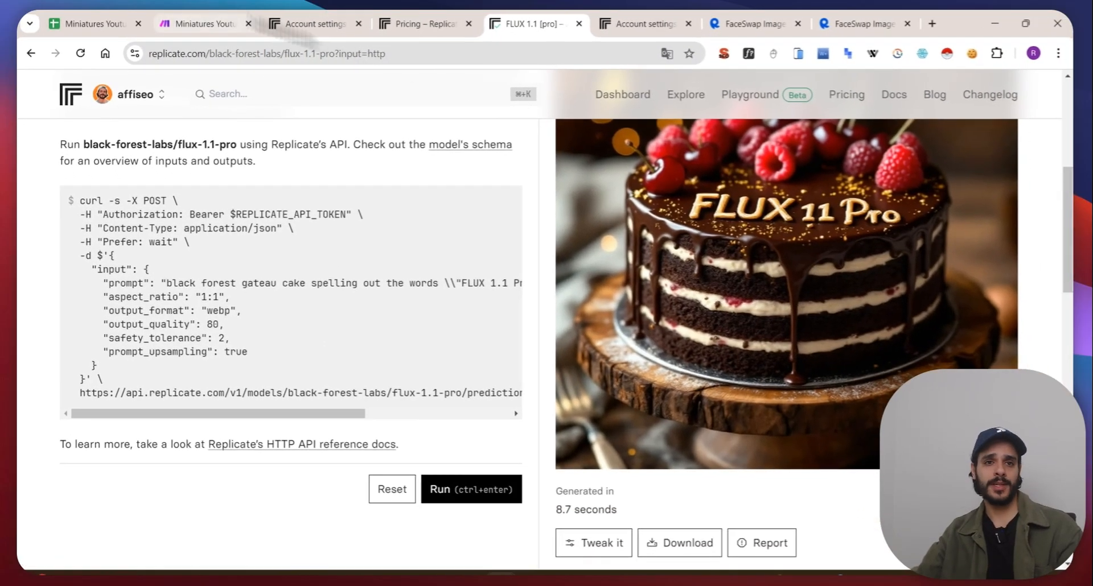
pyautogui.click(230, 24)
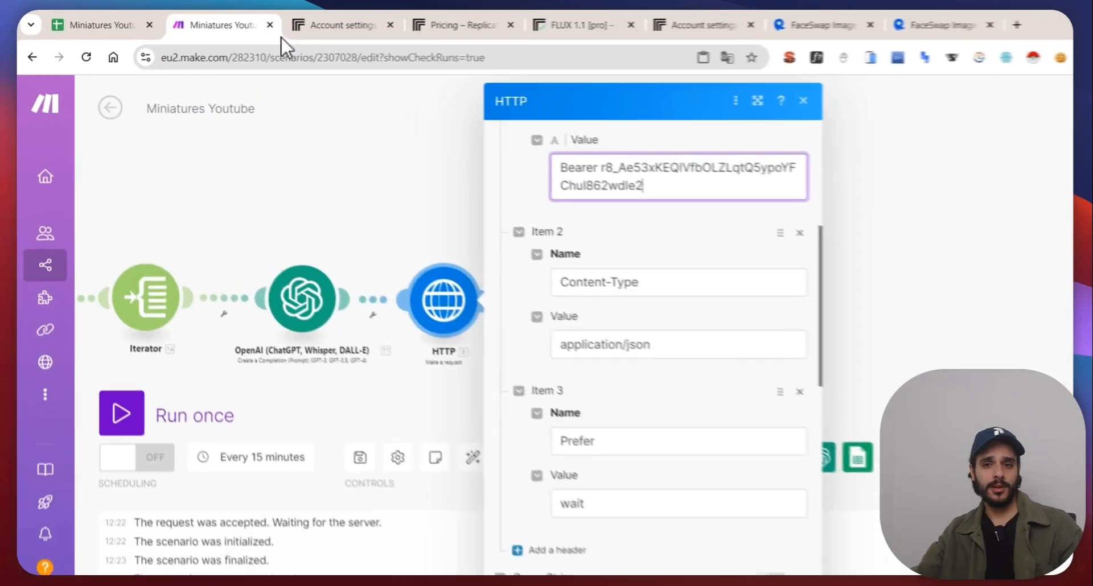
# Examine the HTTP module's body type, content type and JSON request content, including prompt, aspect ratio, output format and prompt upsampling.
pyautogui.scroll(-5, 513, 323)
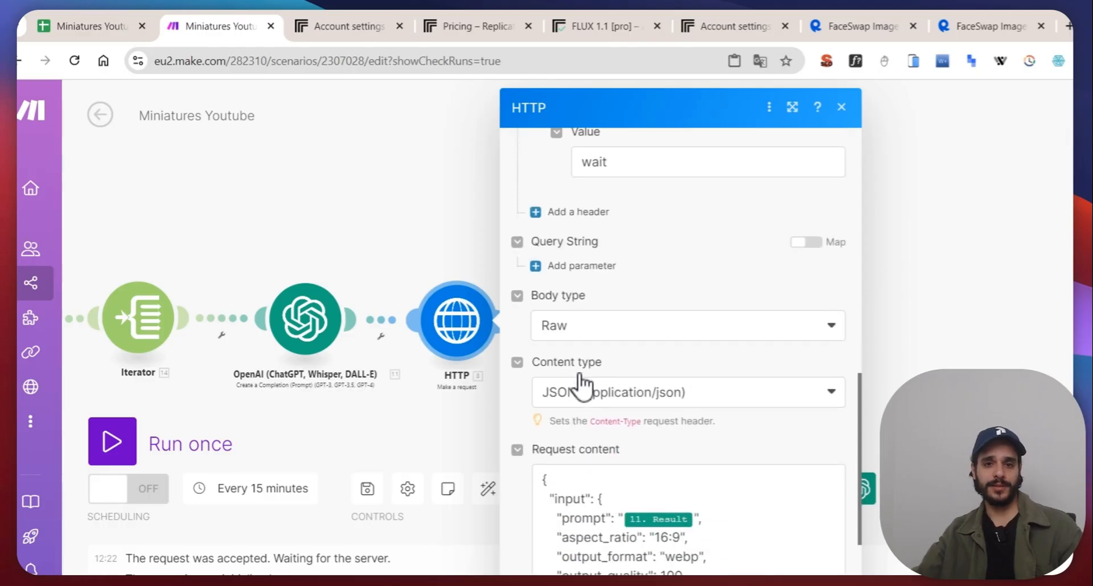
pyautogui.scroll(-1, 582, 387)
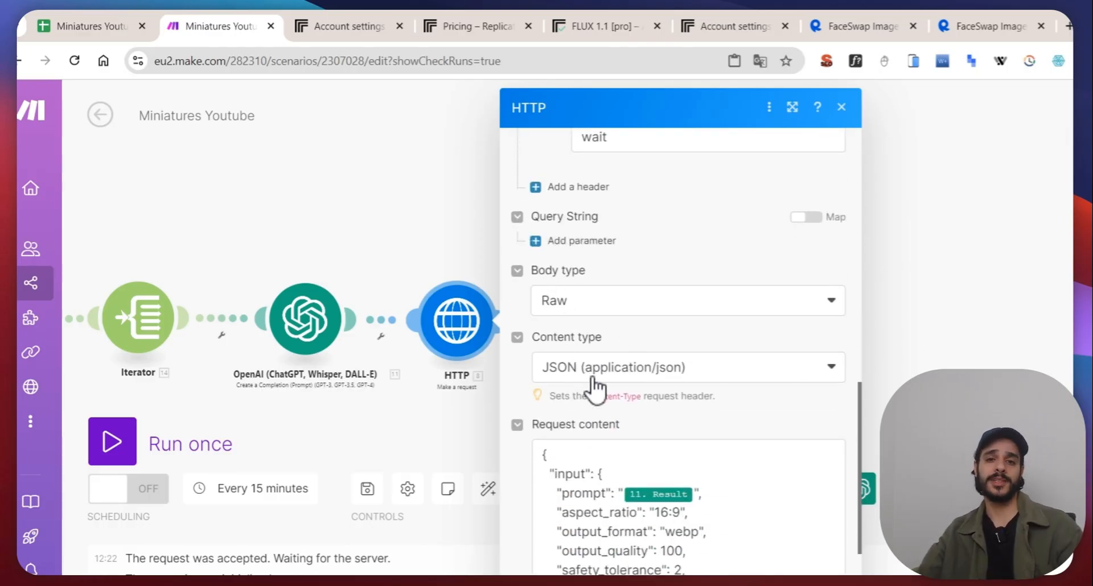
pyautogui.scroll(-4, 595, 390)
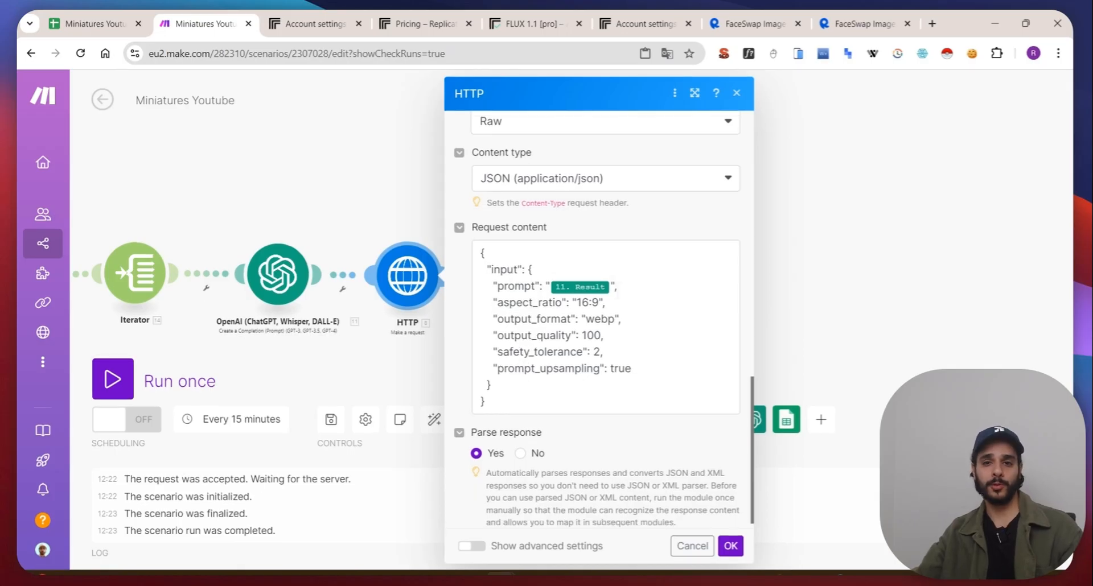
pyautogui.click(617, 288)
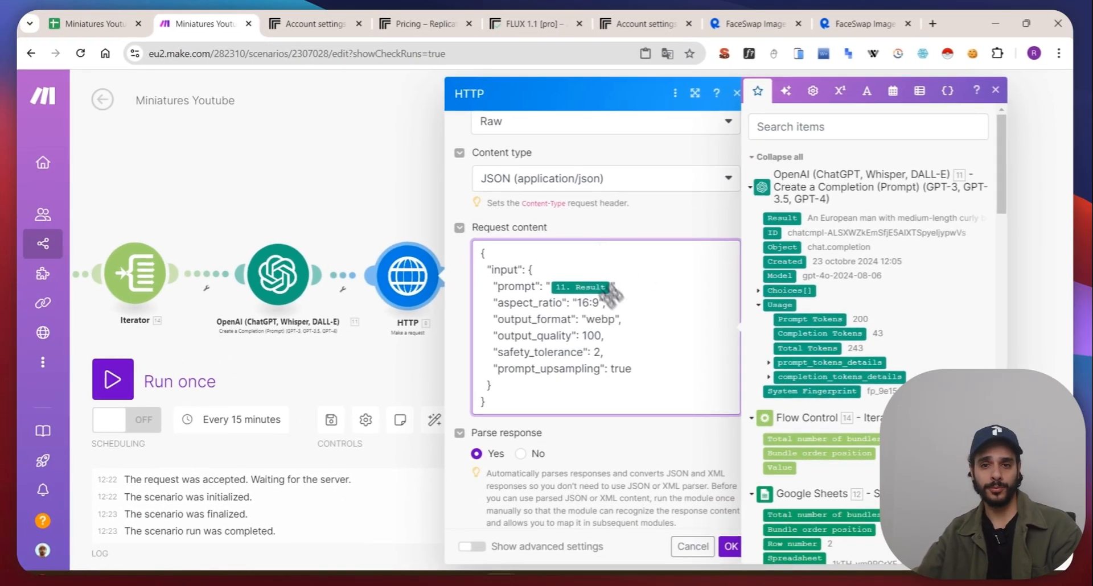
pyautogui.moveTo(612, 291); pyautogui.dragTo(611, 288)
pyautogui.click(601, 303)
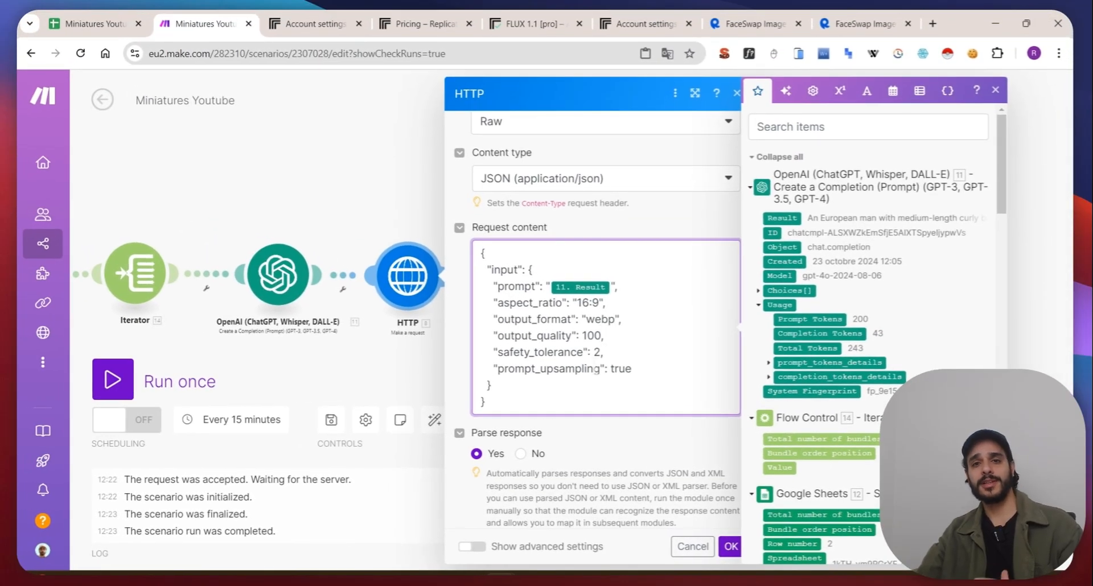
pyautogui.click(616, 320)
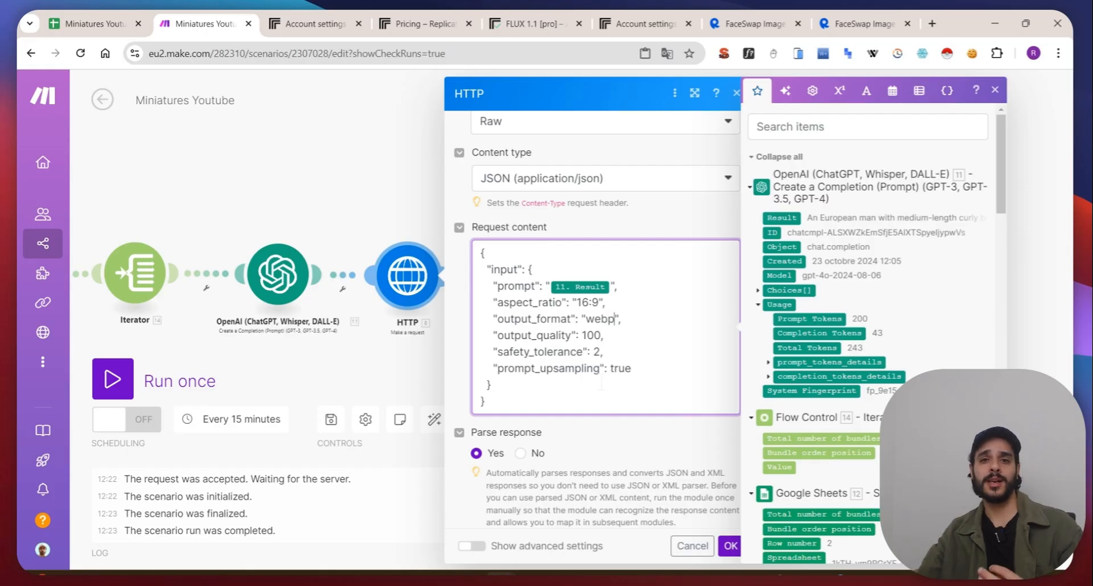
pyautogui.click(638, 370)
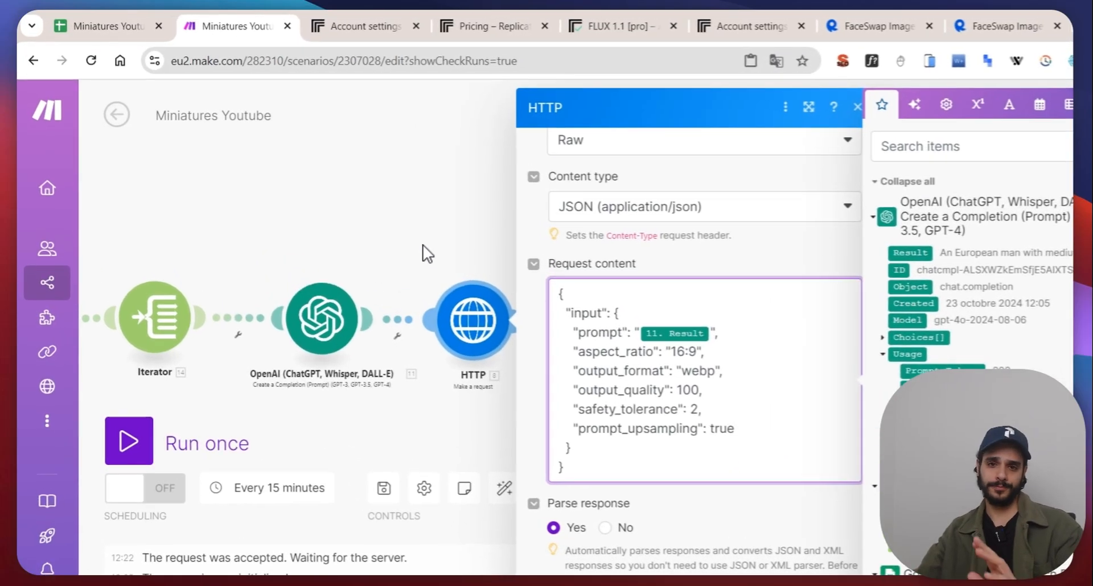
# Look over the first HTTP module's settings again from the URL down, close them and view the rest of the scenario.
pyautogui.moveTo(364, 211); pyautogui.dragTo(496, 250)
pyautogui.moveTo(575, 291); pyautogui.dragTo(344, 268)
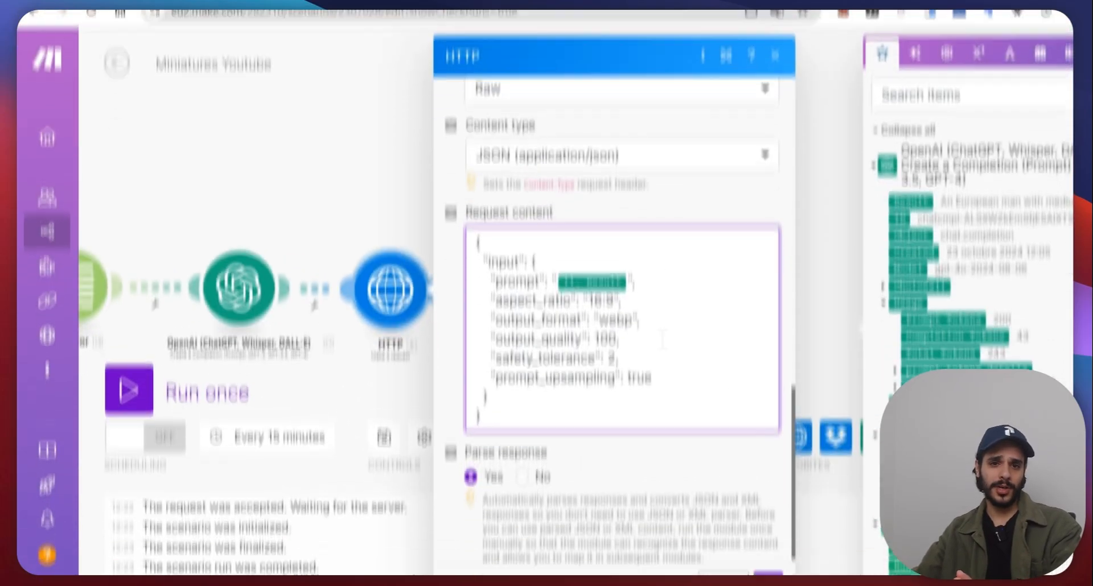
pyautogui.scroll(5, 623, 433)
pyautogui.scroll(6, 649, 357)
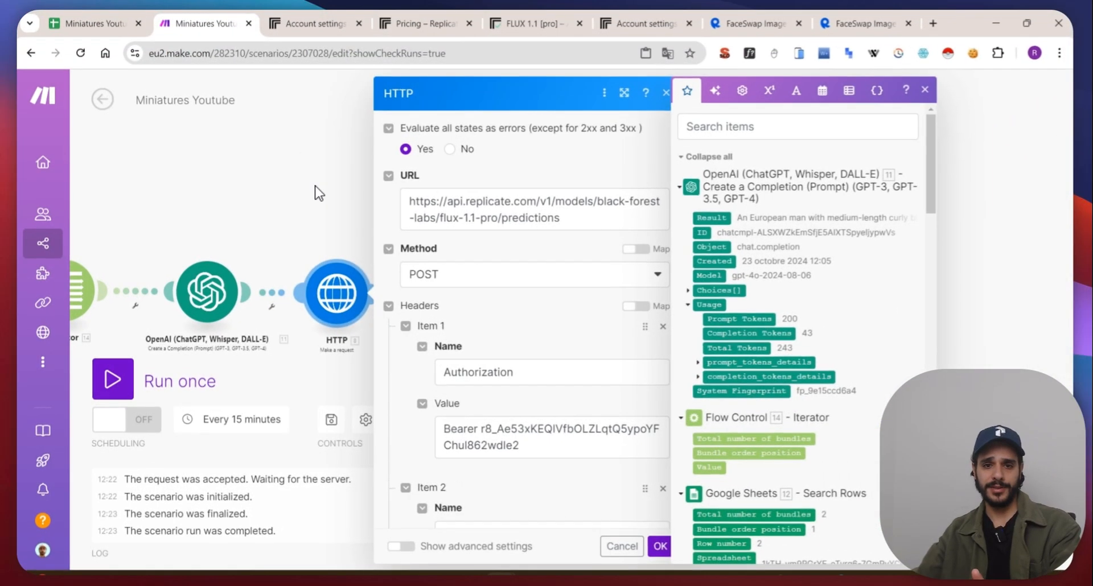
pyautogui.click(368, 131)
pyautogui.moveTo(484, 402); pyautogui.dragTo(578, 373)
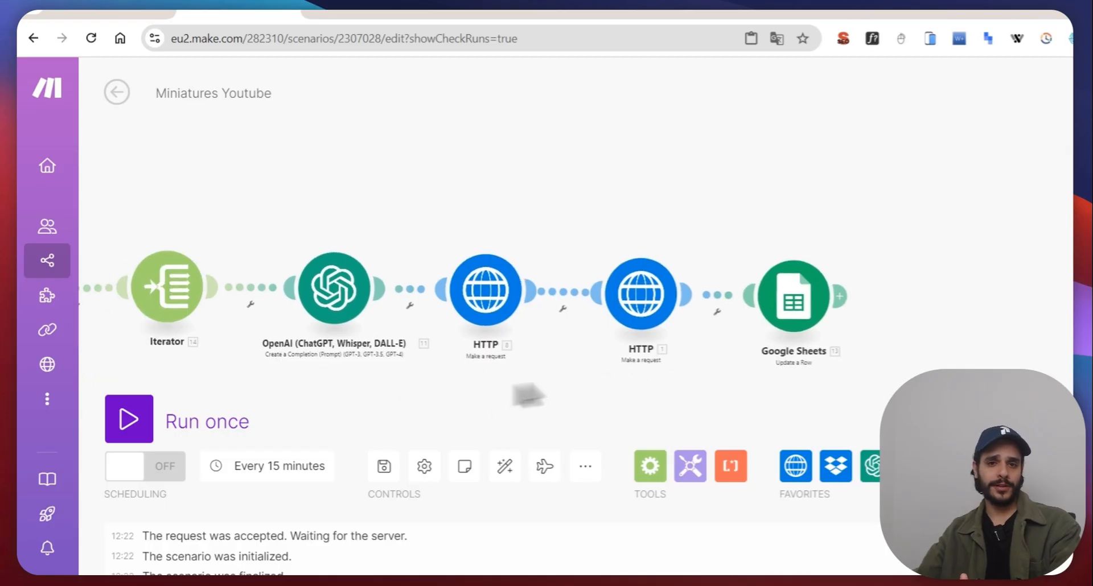
# Inspect the second HTTP module's target and source image URLs, faceswap endpoint and API key header, and close its settings.
pyautogui.click(583, 21)
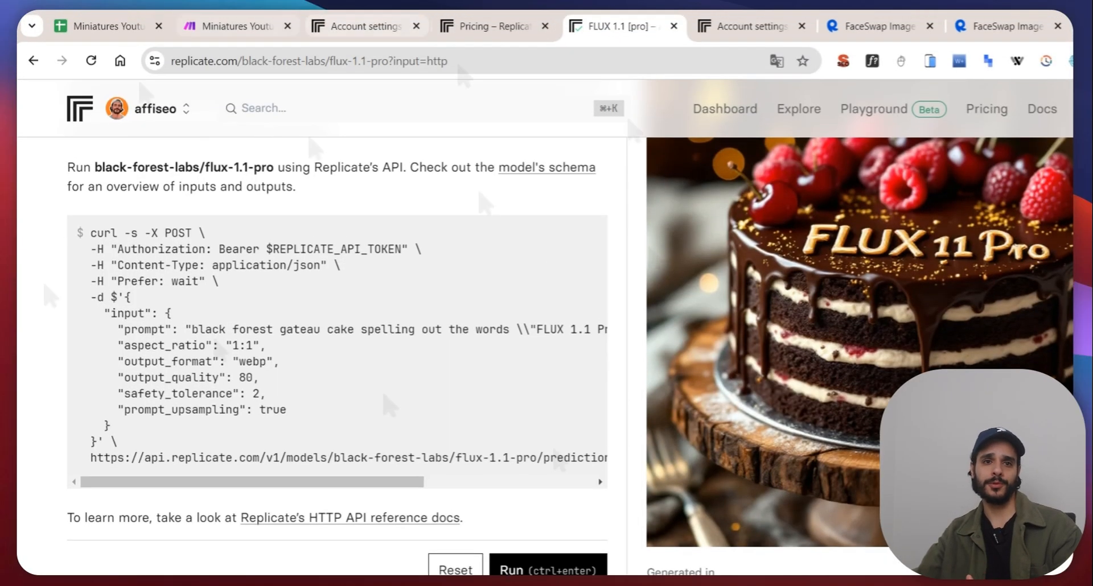
pyautogui.click(236, 26)
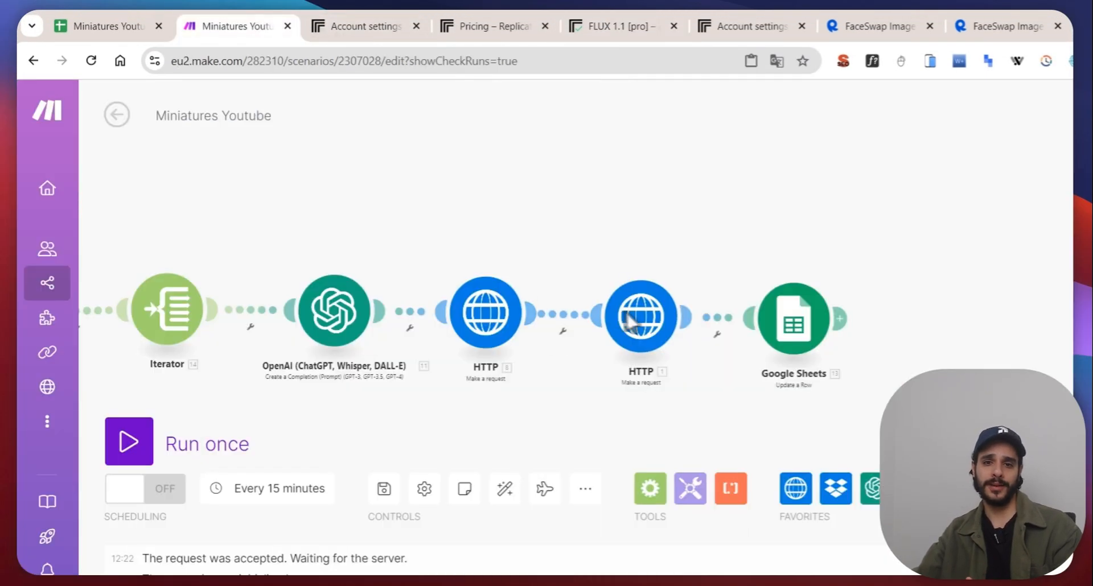
pyautogui.click(640, 314)
pyautogui.scroll(-10, 991, 289)
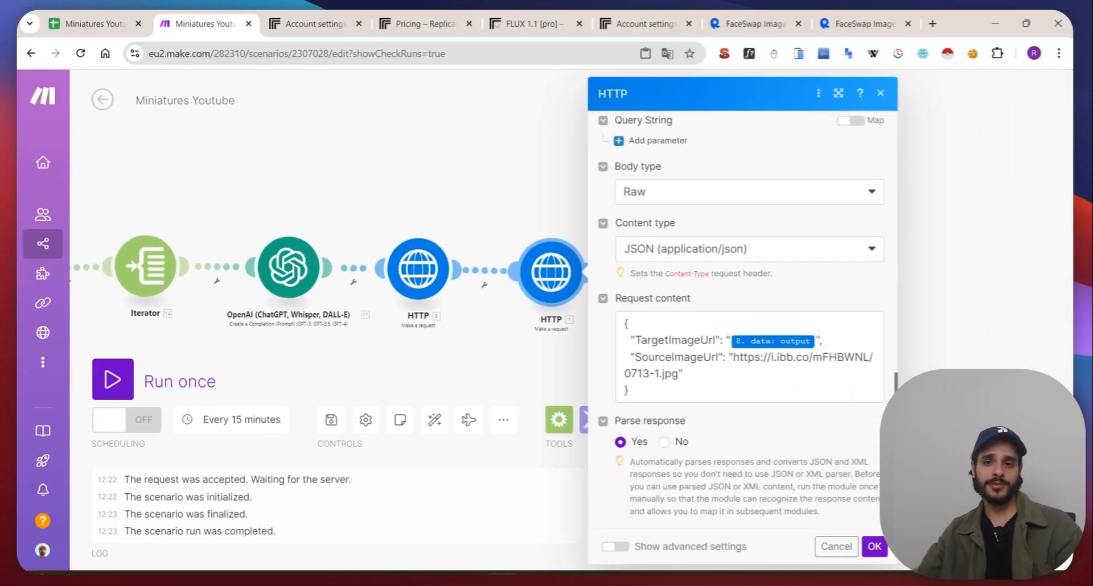
pyautogui.click(804, 341)
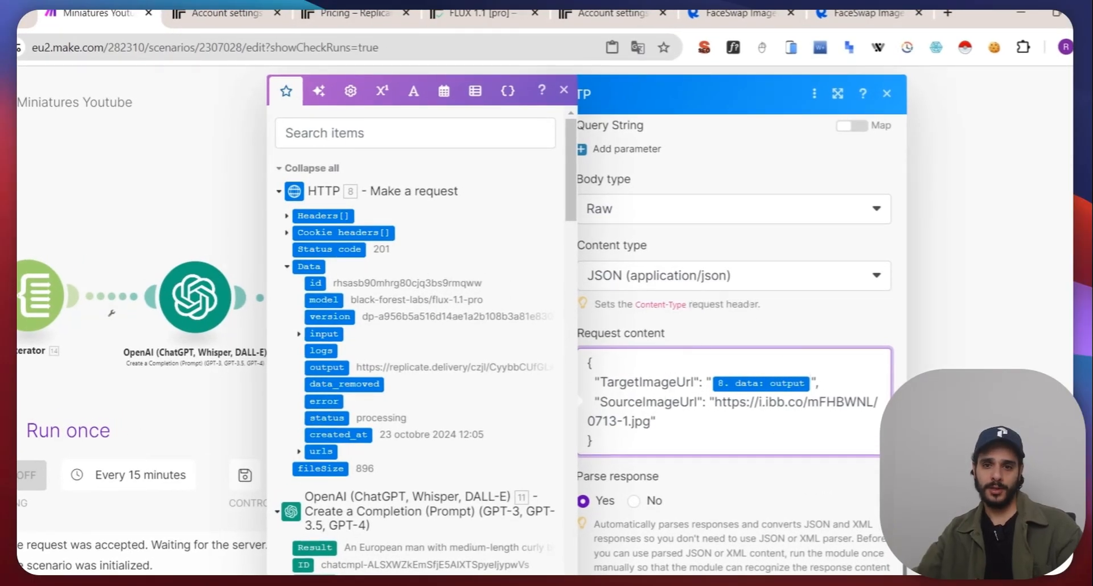
pyautogui.click(800, 332)
pyautogui.scroll(10, 814, 372)
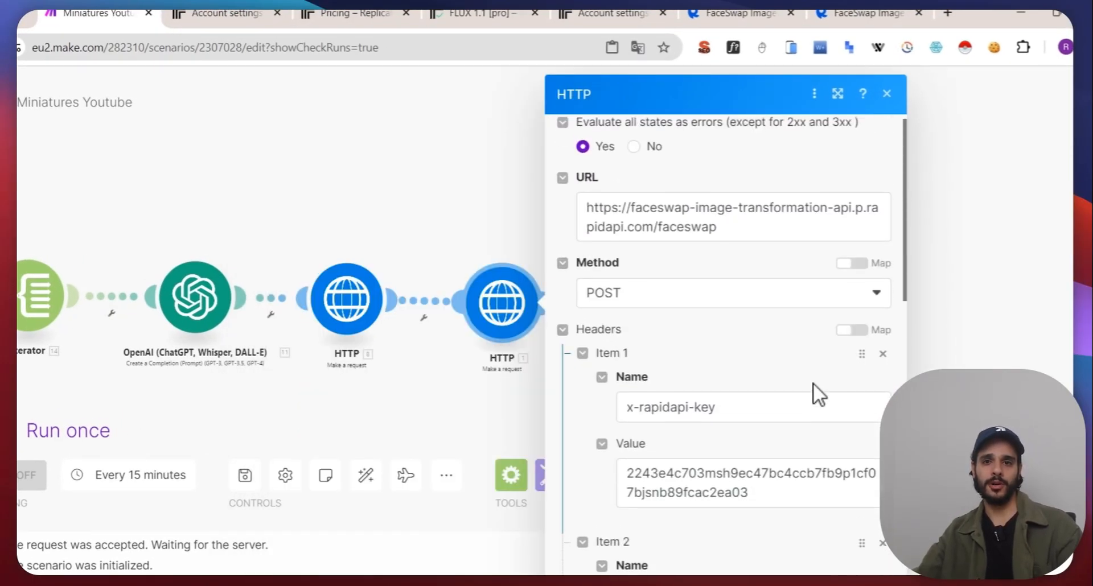
pyautogui.scroll(1, 813, 384)
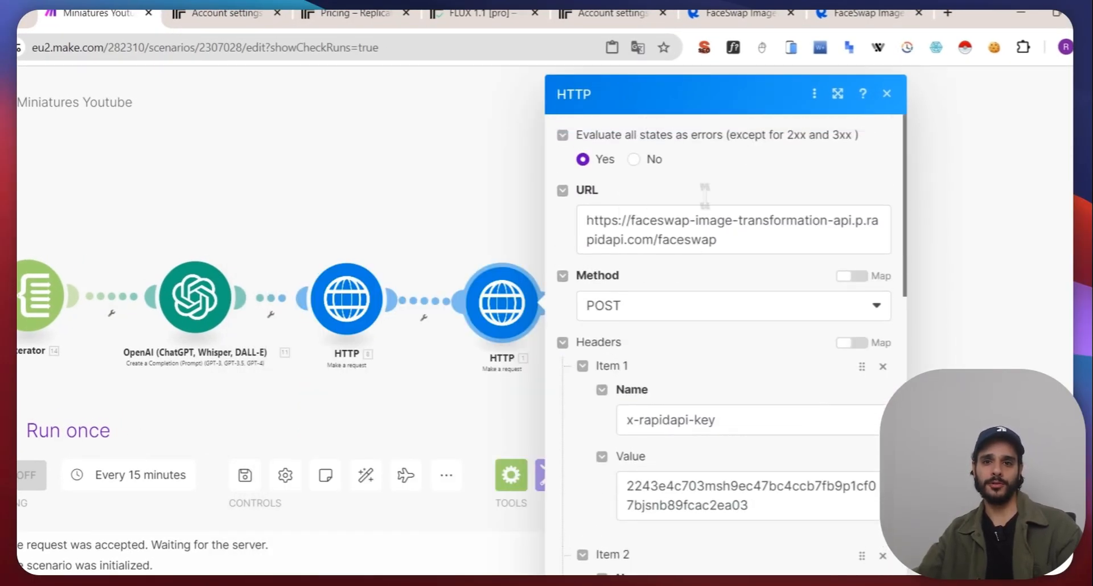
pyautogui.click(333, 136)
# Switch to RapidAPI and open the pricing plans of the FaceSwap Image Transformation API.
pyautogui.click(741, 13)
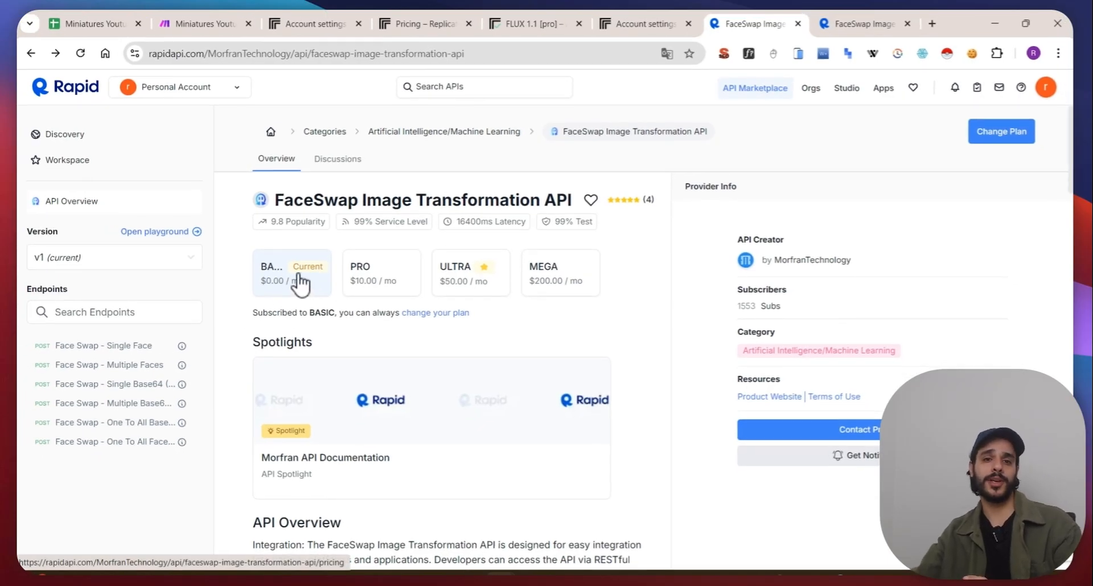
pyautogui.click(378, 283)
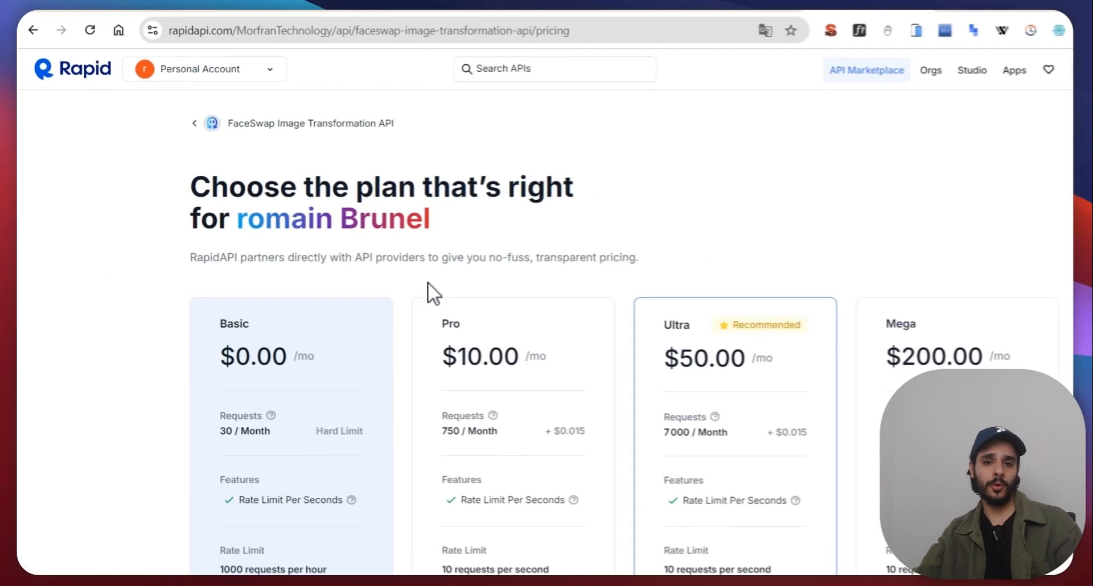
# Look over the FaceSwap pricing plans, return to the API's overview page and read its description.
pyautogui.scroll(-1, 432, 398)
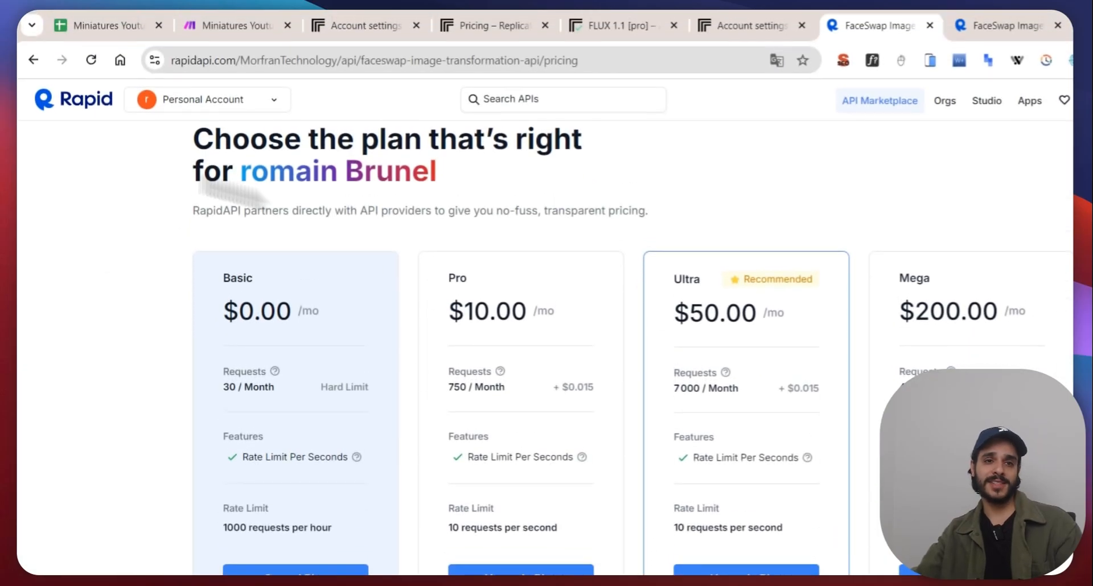
pyautogui.click(31, 63)
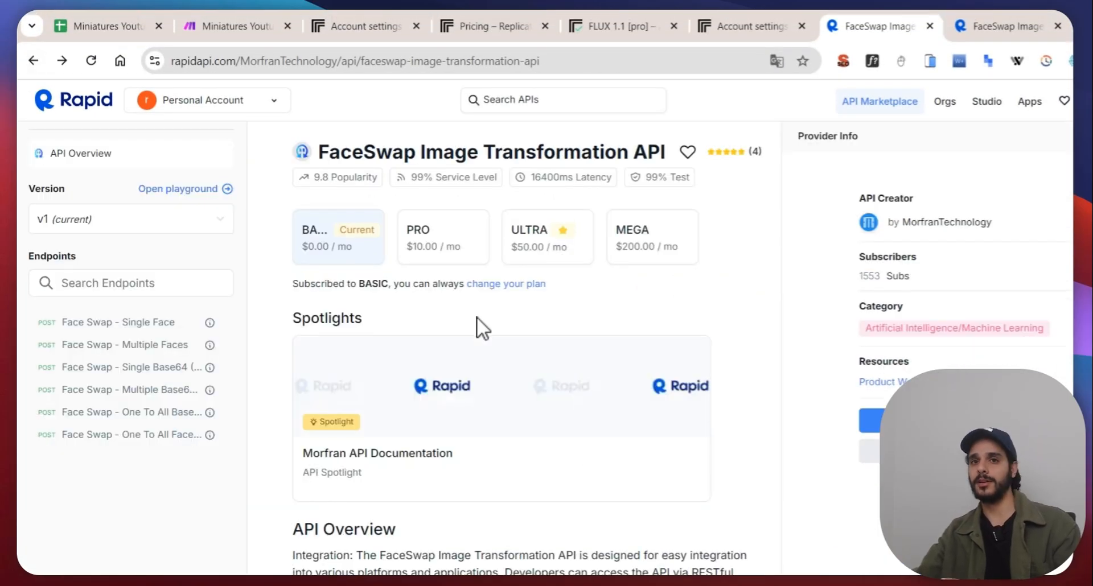
pyautogui.scroll(-1, 476, 316)
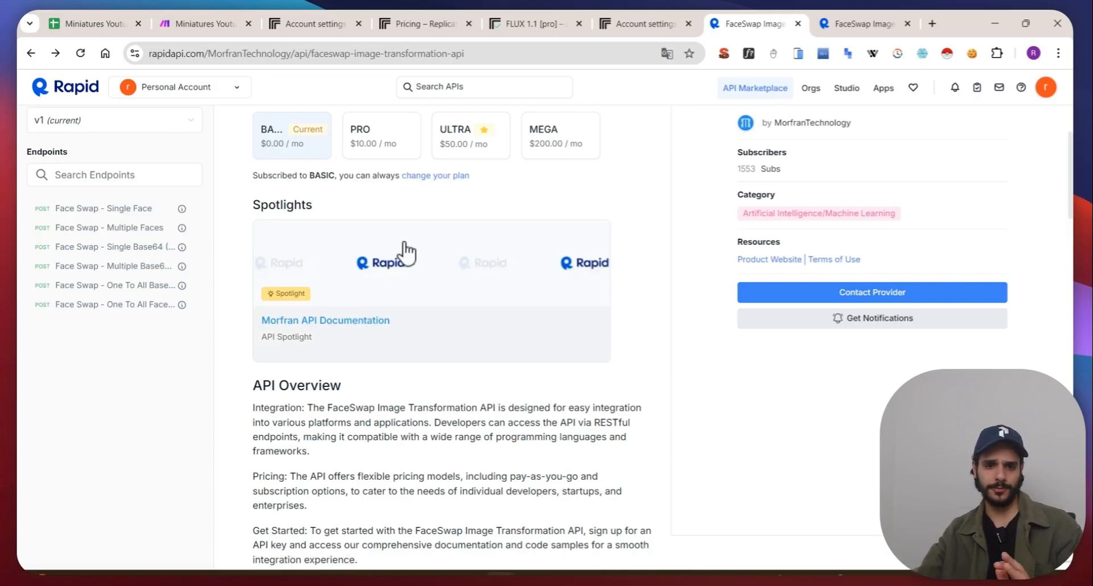
pyautogui.scroll(-3, 402, 251)
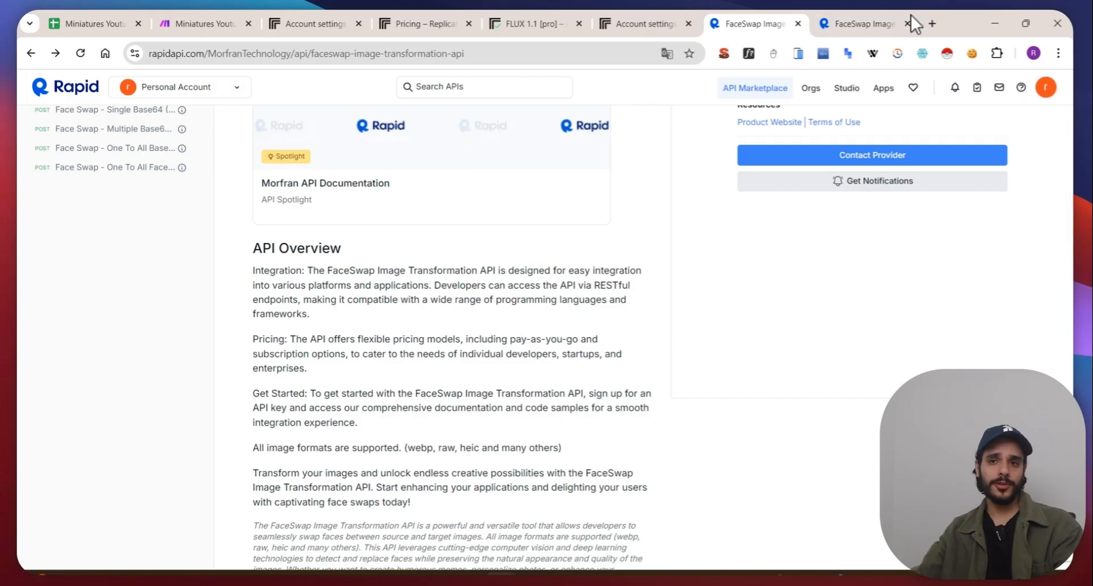
# Switch to the RapidAPI playground for the Face Swap - Single Face endpoint and view its query parameters.
pyautogui.click(871, 24)
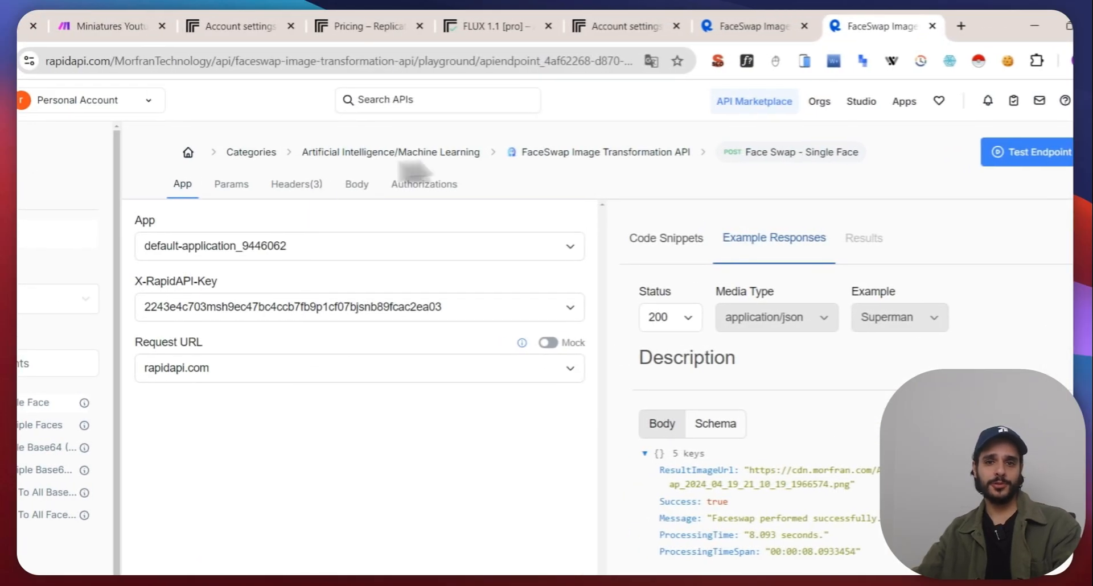
pyautogui.click(229, 184)
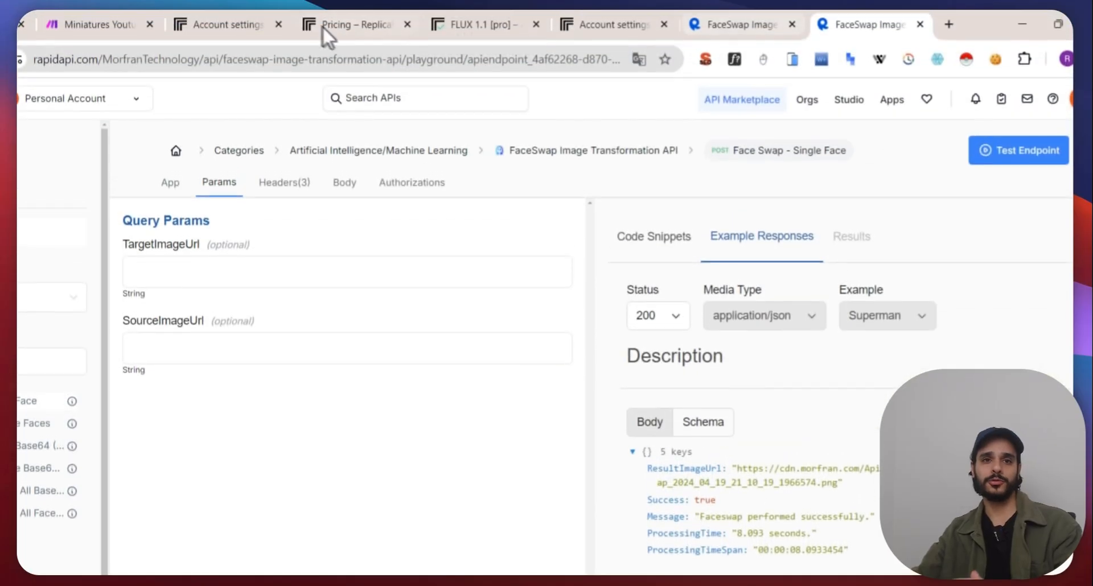
# Switch to Make and examine the second HTTP module's URL and its API key, Content-Type and x-rapidapi-host headers.
pyautogui.click(114, 24)
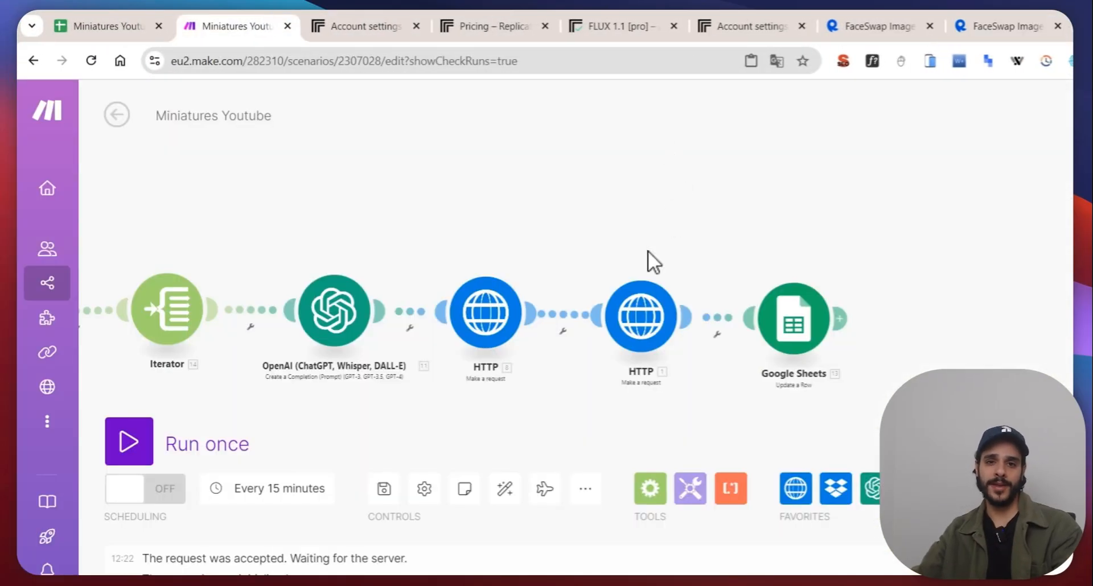
pyautogui.click(650, 345)
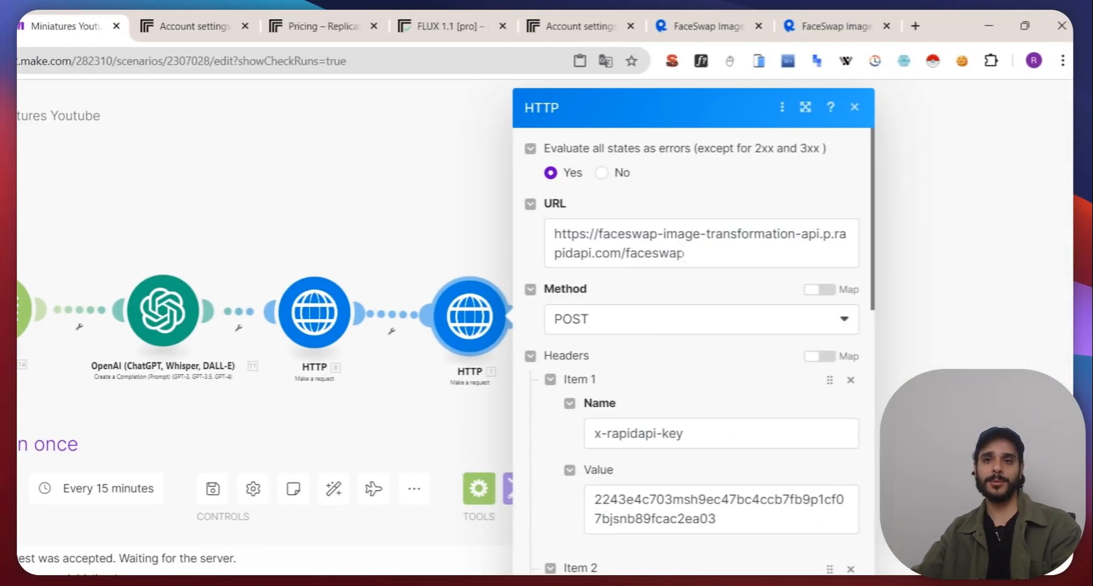
pyautogui.click(689, 254)
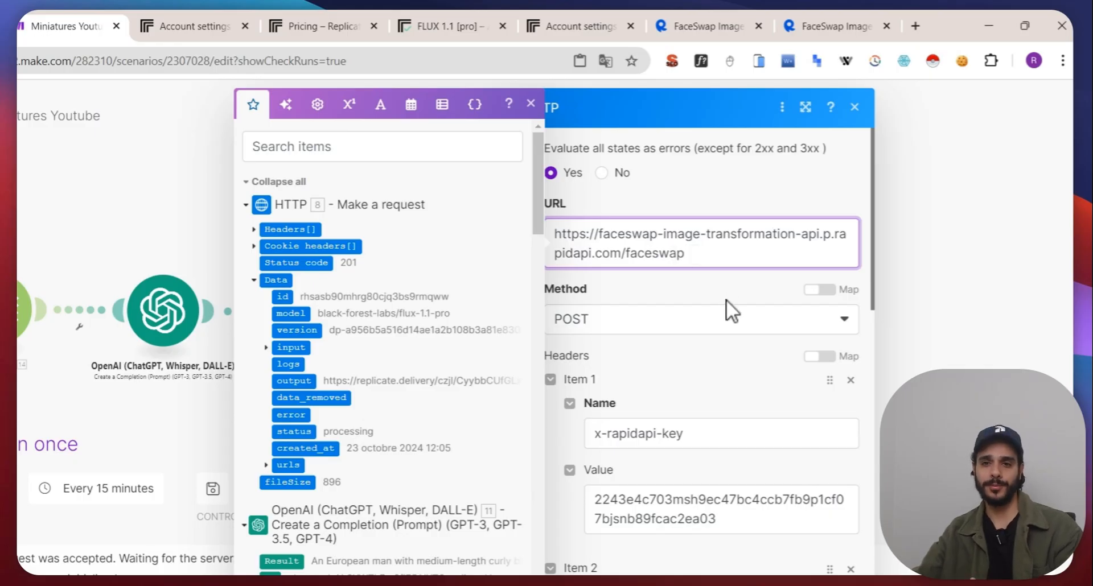
pyautogui.scroll(-2, 726, 299)
pyautogui.moveTo(601, 356); pyautogui.dragTo(550, 363)
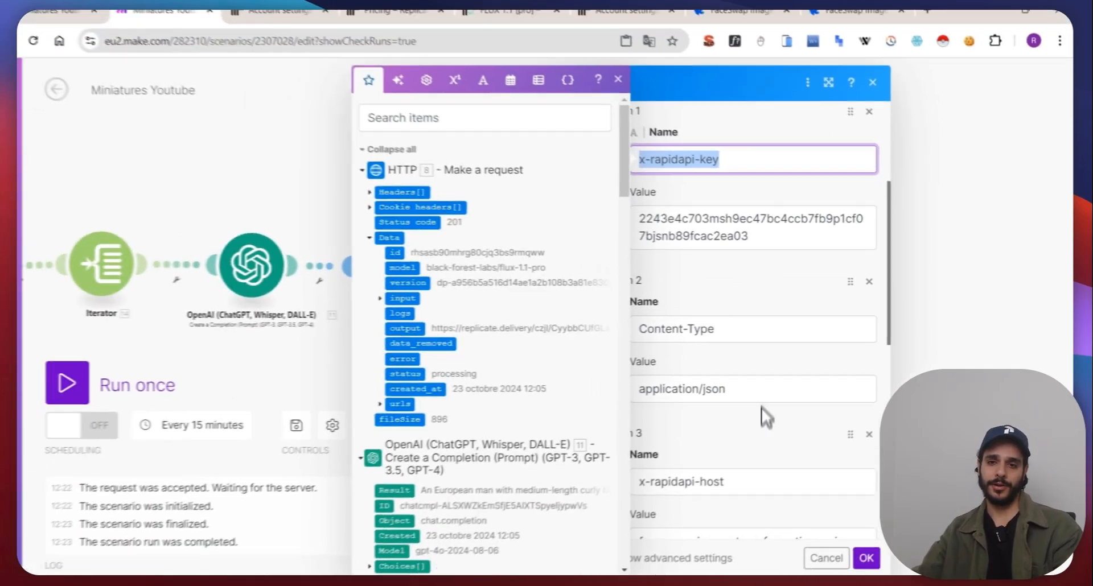
pyautogui.scroll(-2, 737, 429)
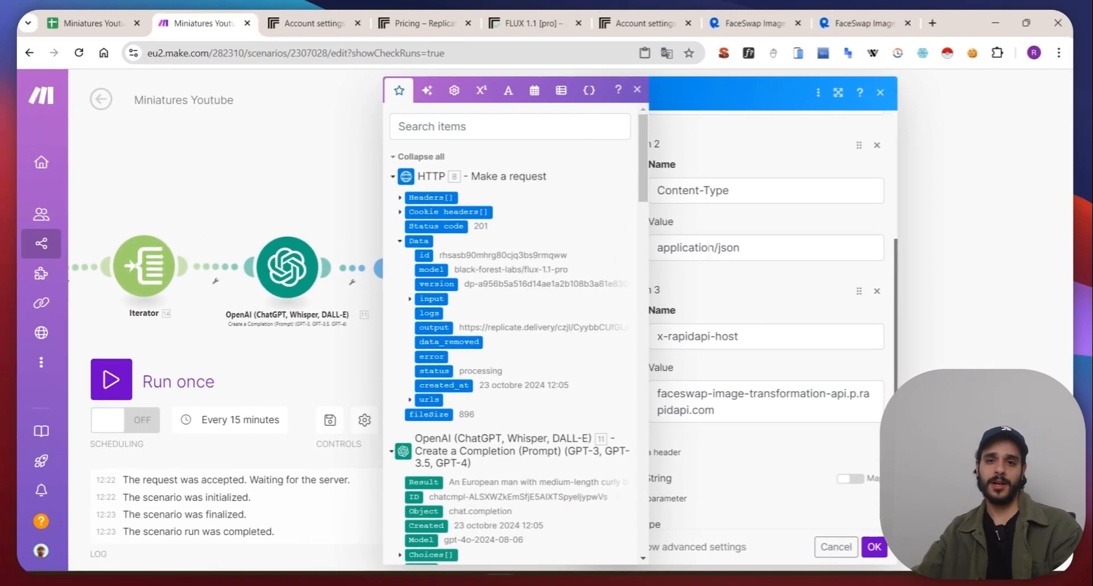
pyautogui.click(713, 287)
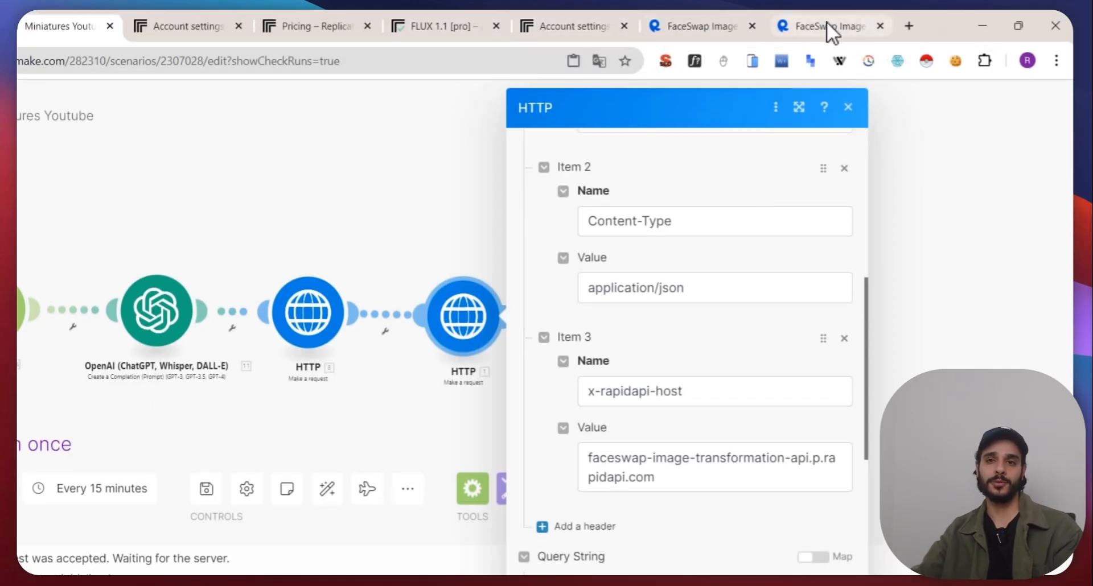
pyautogui.scroll(-6, 645, 387)
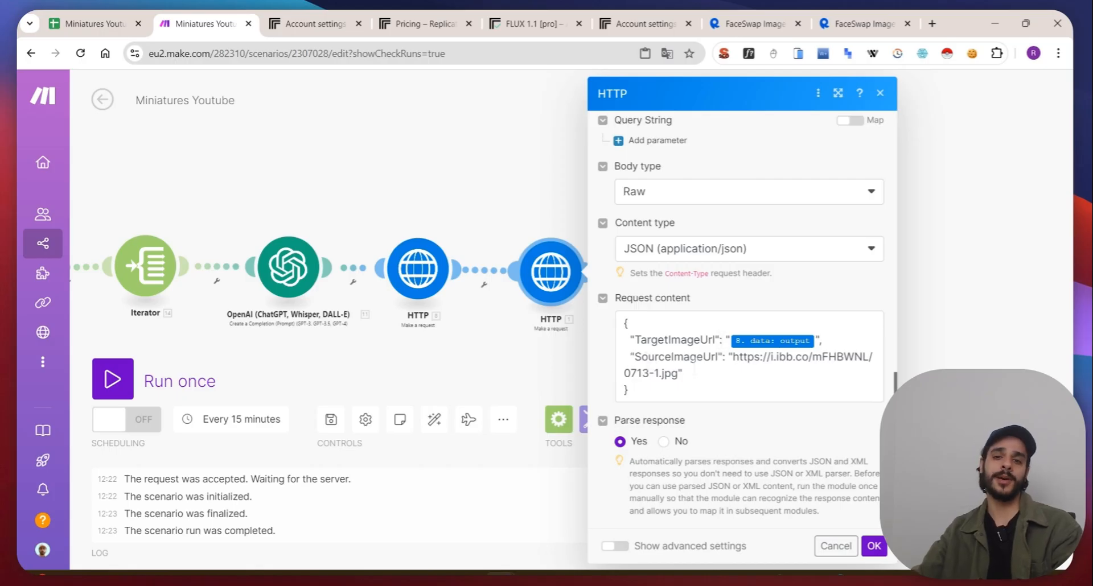
pyautogui.moveTo(733, 358); pyautogui.dragTo(671, 374)
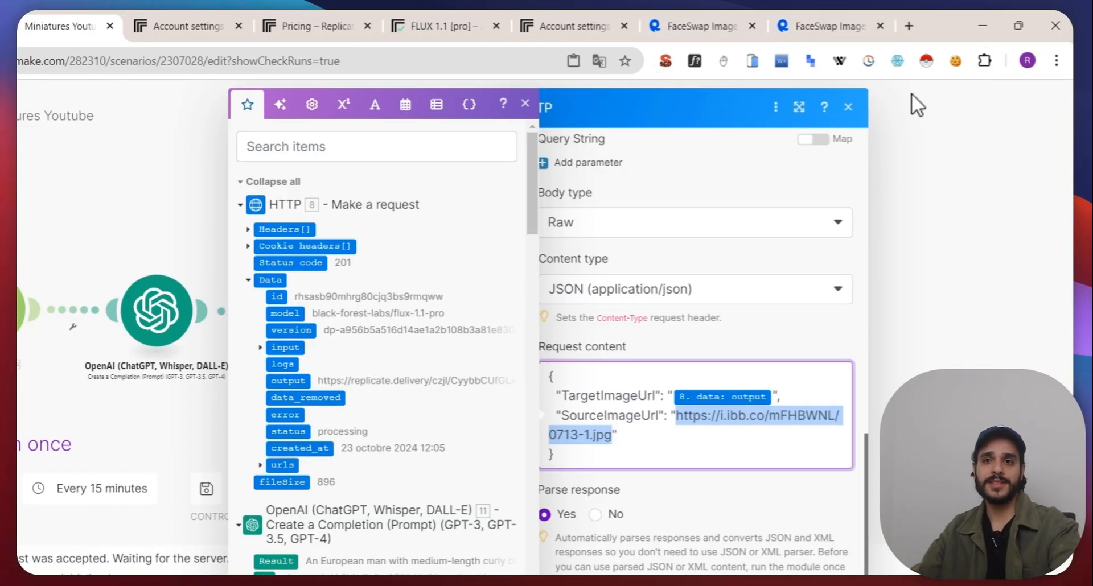
pyautogui.click(910, 25)
pyautogui.write('https://i.ibb.co/mFHBWNL/0713-1.jpg')
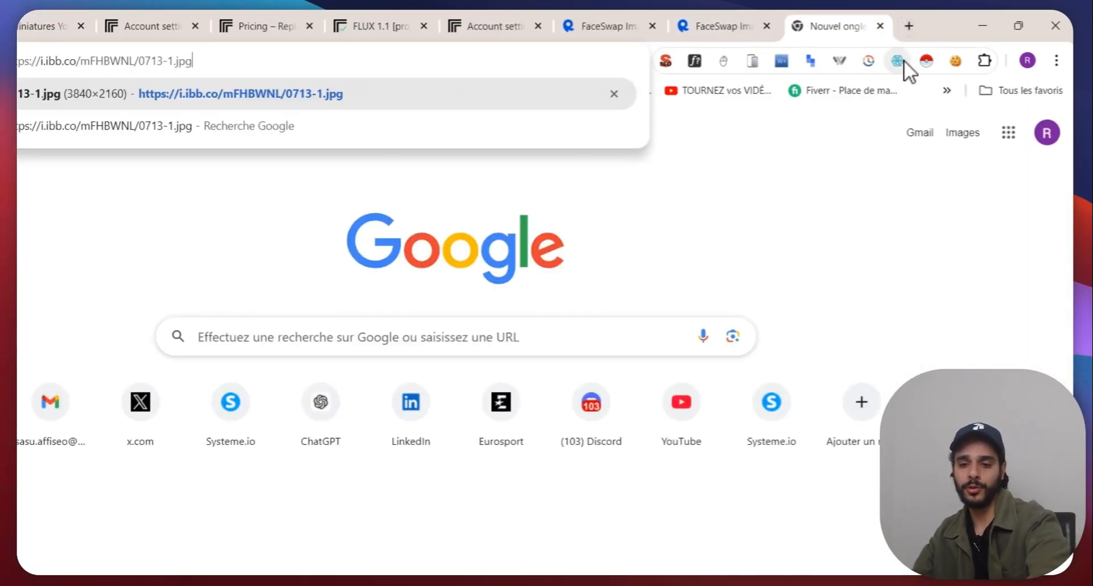
pyautogui.press('Return')
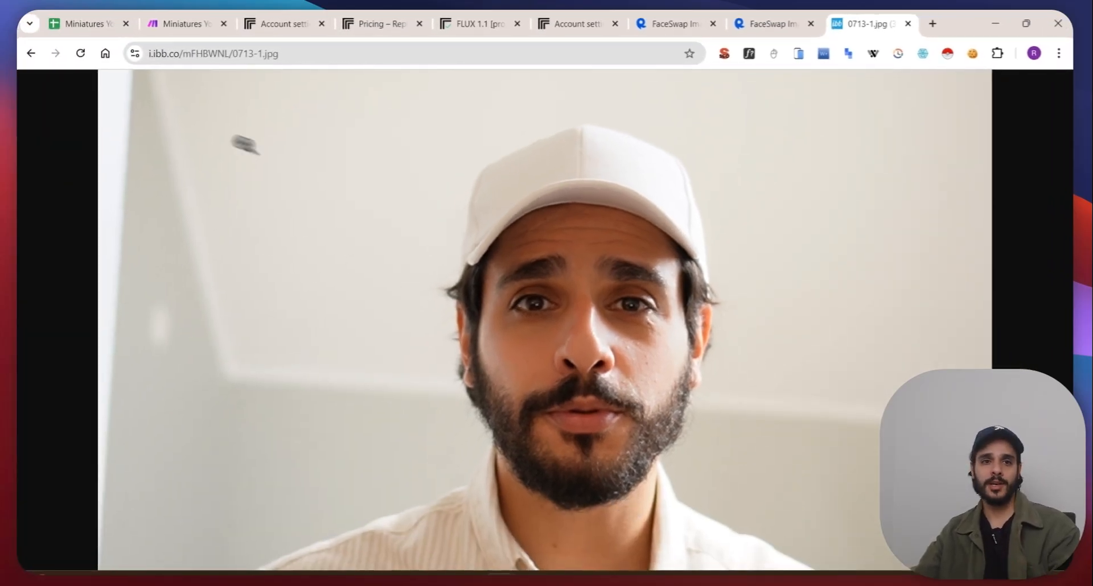
pyautogui.click(179, 54)
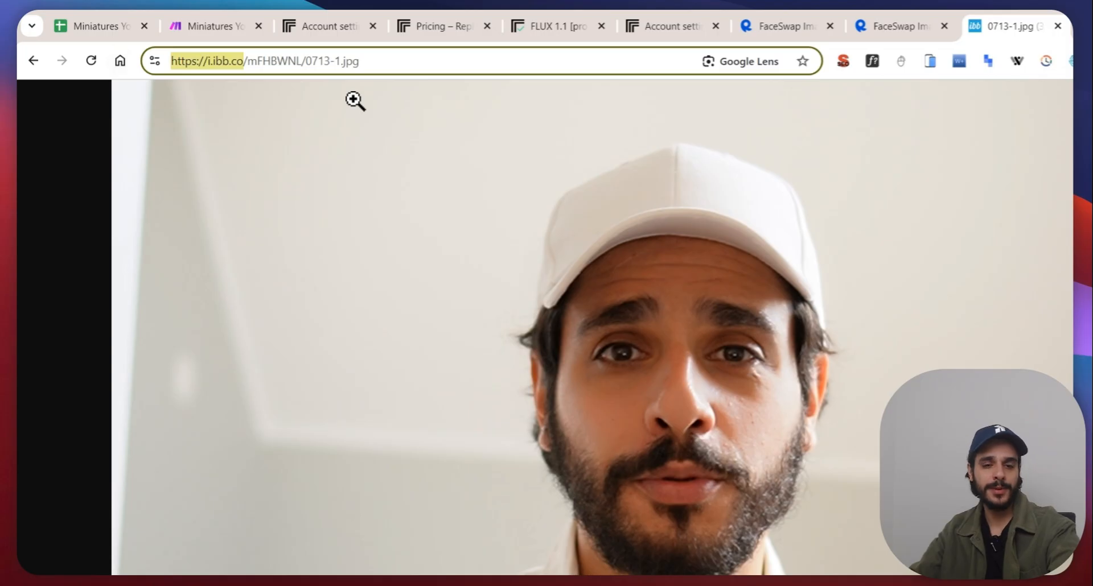
pyautogui.click(355, 100)
pyautogui.click(354, 67)
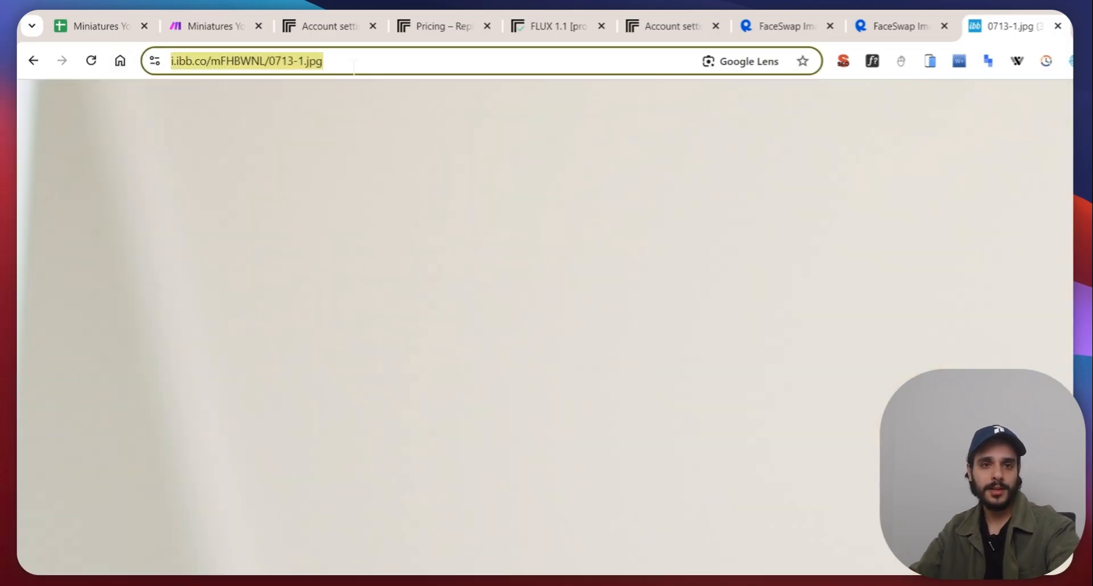
pyautogui.click(354, 67)
pyautogui.press('BackSpace')
pyautogui.press('BackSpace')
pyautogui.press('BackSpace')
pyautogui.press('BackSpace')
pyautogui.press('BackSpace')
pyautogui.press('BackSpace')
pyautogui.press('BackSpace')
pyautogui.press('BackSpace')
pyautogui.press('BackSpace')
pyautogui.press('BackSpace')
pyautogui.press('BackSpace')
pyautogui.press('BackSpace')
pyautogui.press('BackSpace')
pyautogui.press('BackSpace')
pyautogui.press('BackSpace')
pyautogui.press('BackSpace')
pyautogui.press('BackSpace')
pyautogui.press('BackSpace')
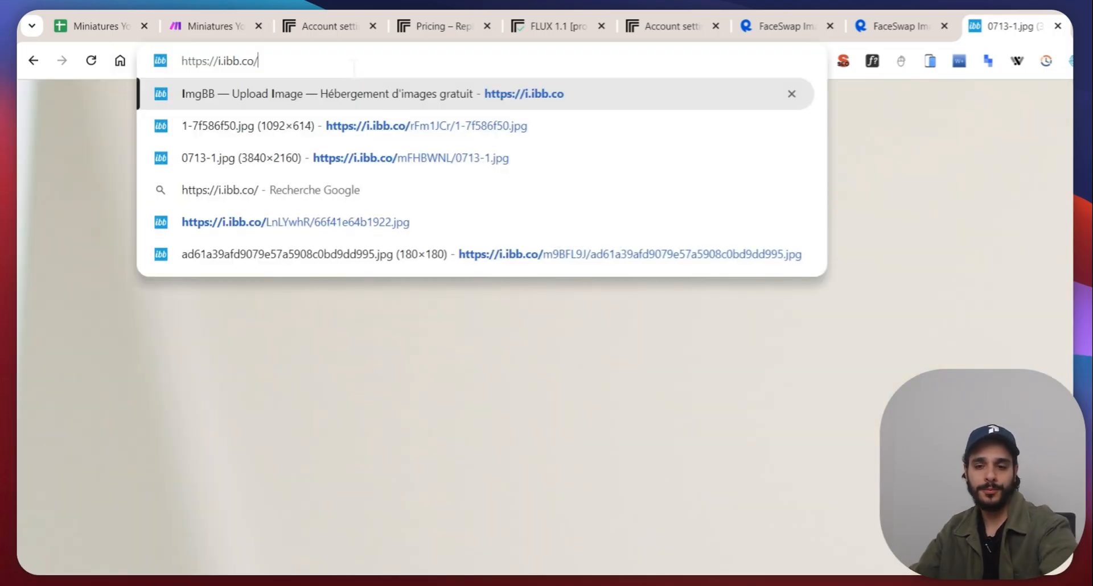
pyautogui.press('Return')
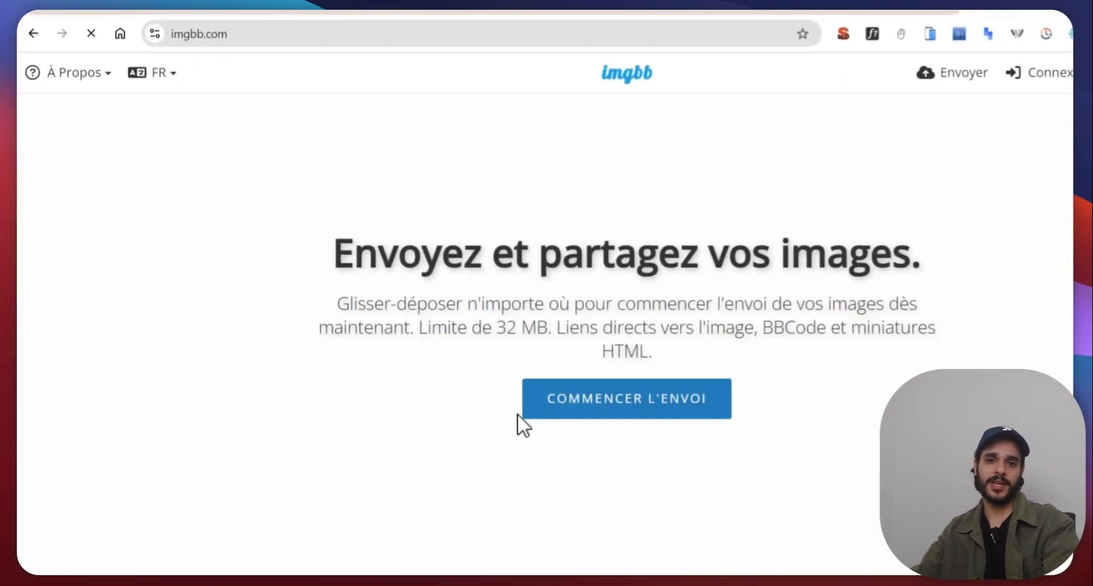
# Open ImgBB's file picker for uploading an image and close it without choosing a file.
pyautogui.click(569, 408)
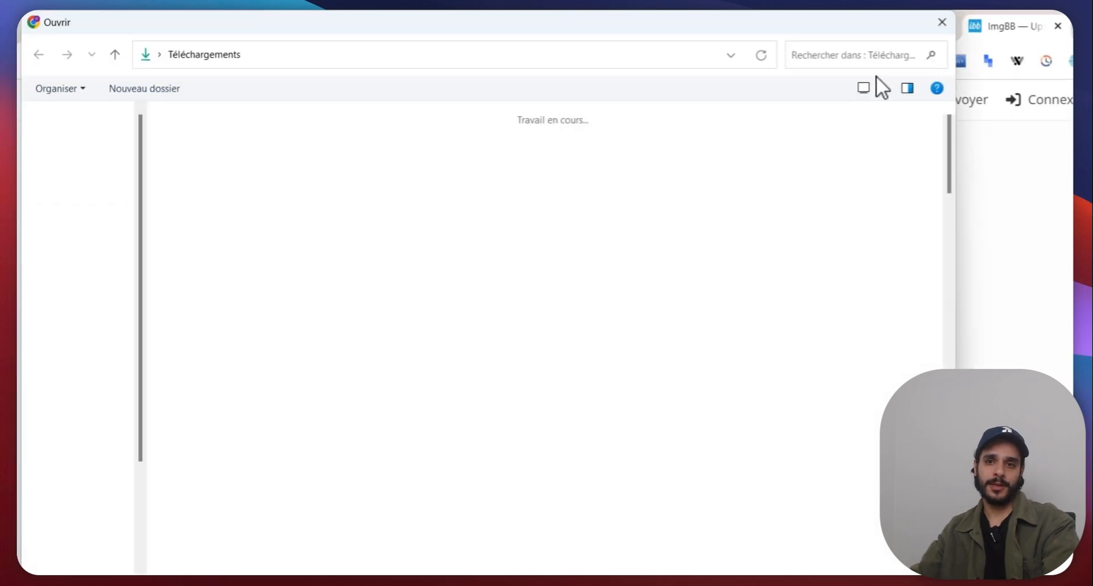
pyautogui.click(944, 24)
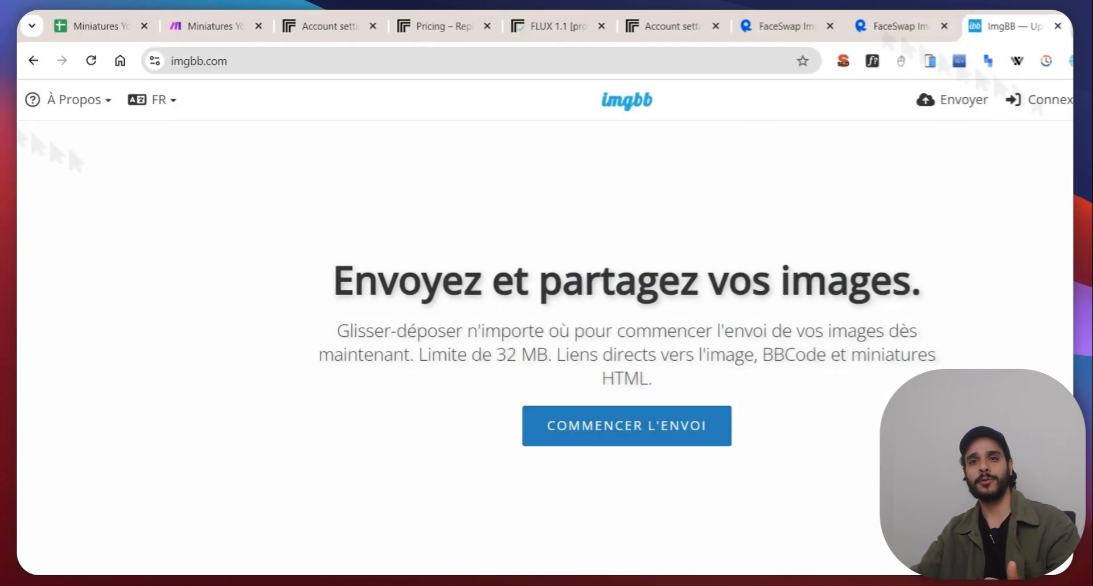
# Return to Make, review the target and source image URLs in the second HTTP module's request content, and close its settings.
pyautogui.click(780, 26)
pyautogui.hotkey('alt', 'Left')
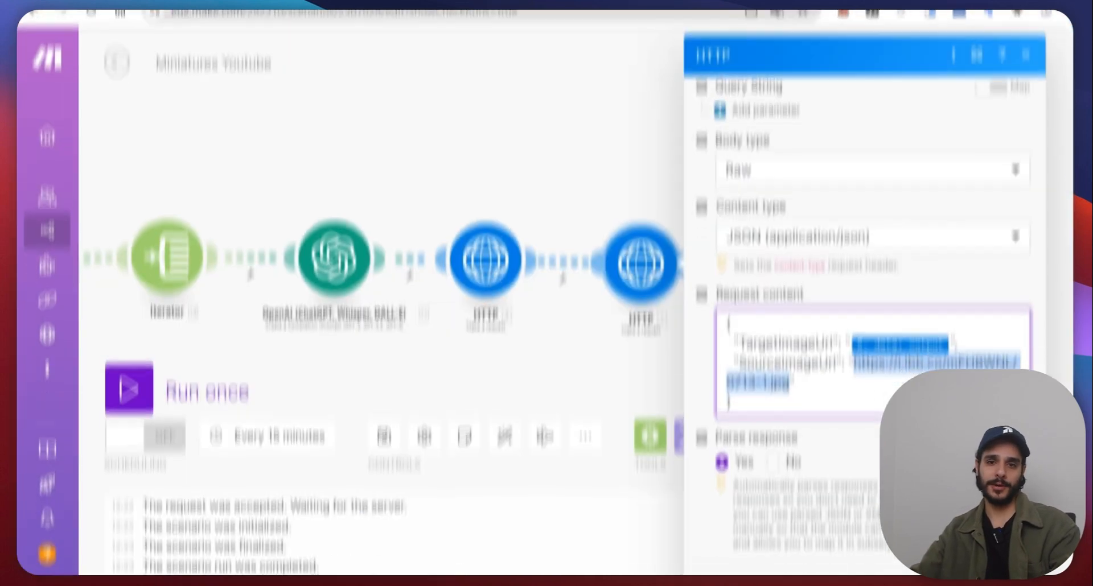
pyautogui.click(794, 340)
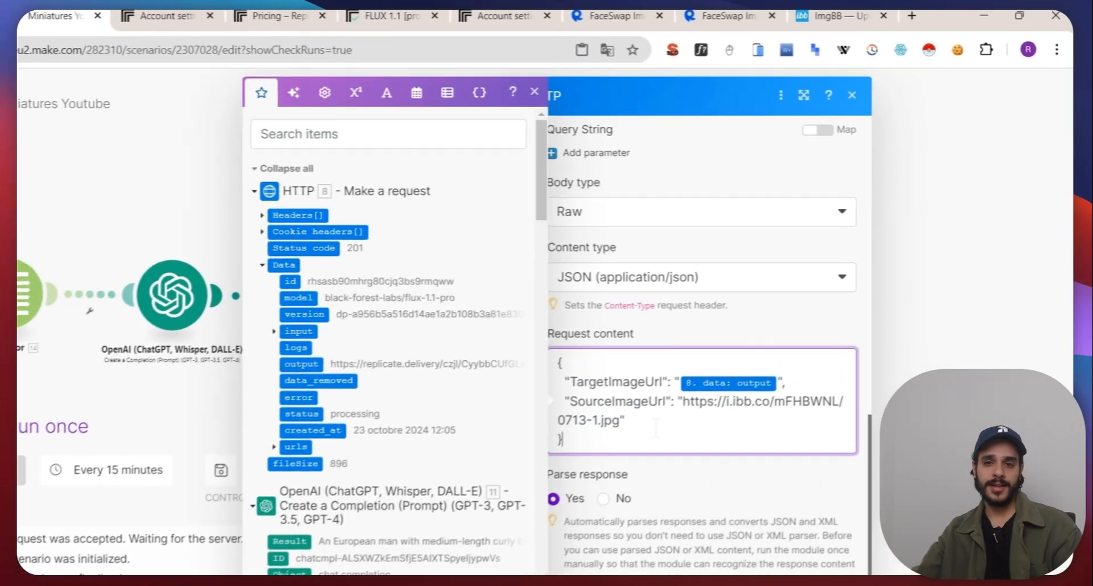
pyautogui.scroll(5, 815, 328)
pyautogui.click(898, 361)
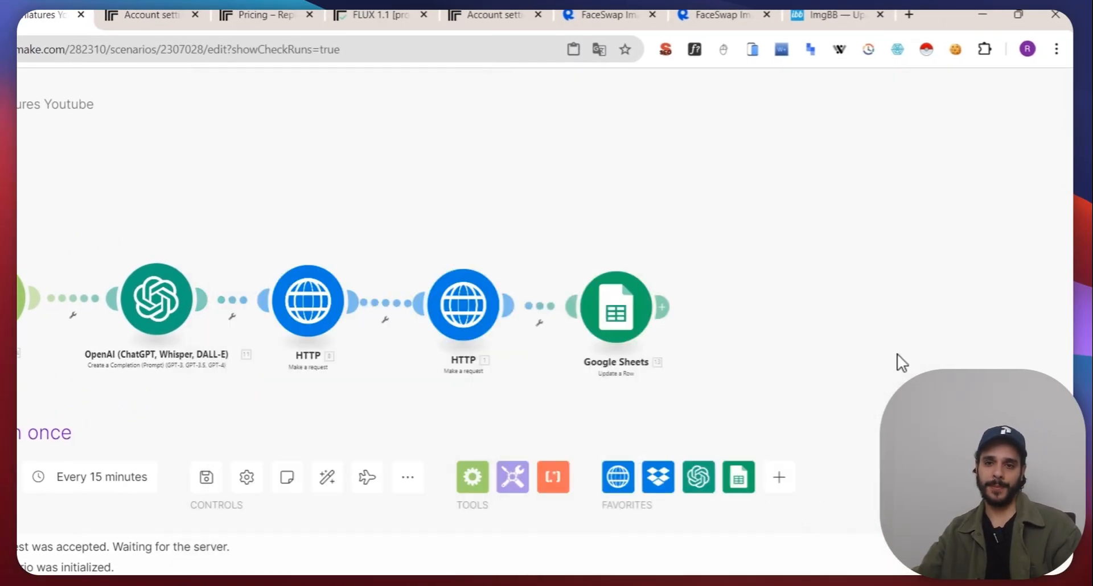
# Inspect the final Google Sheets Update a Row module's spreadsheet, sheet and Row number mapping from the Search Rows data.
pyautogui.click(616, 310)
pyautogui.scroll(-3, 886, 336)
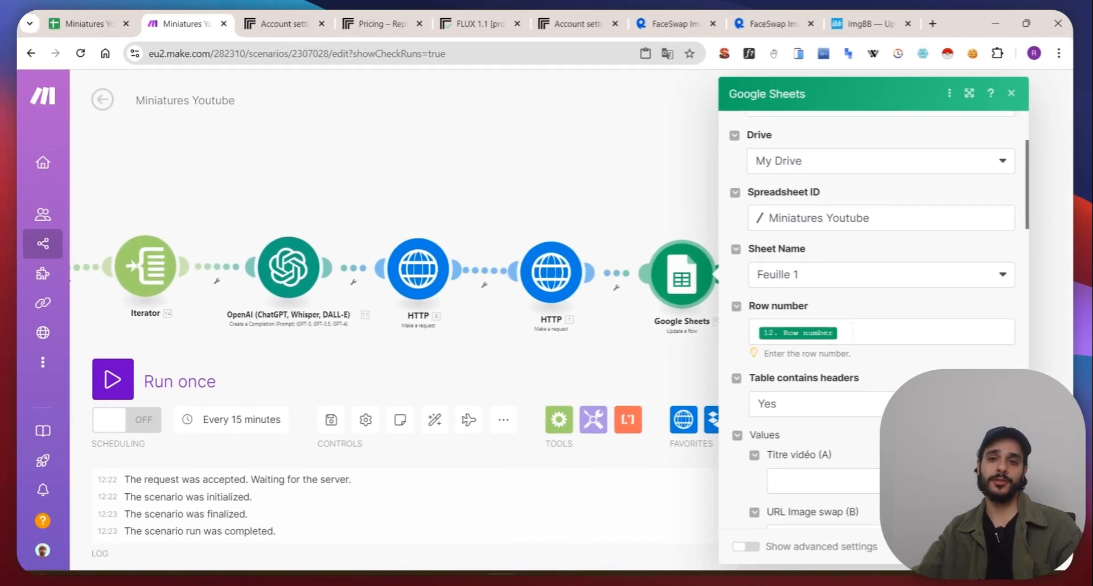
pyautogui.click(853, 333)
pyautogui.moveTo(690, 130); pyautogui.dragTo(686, 288)
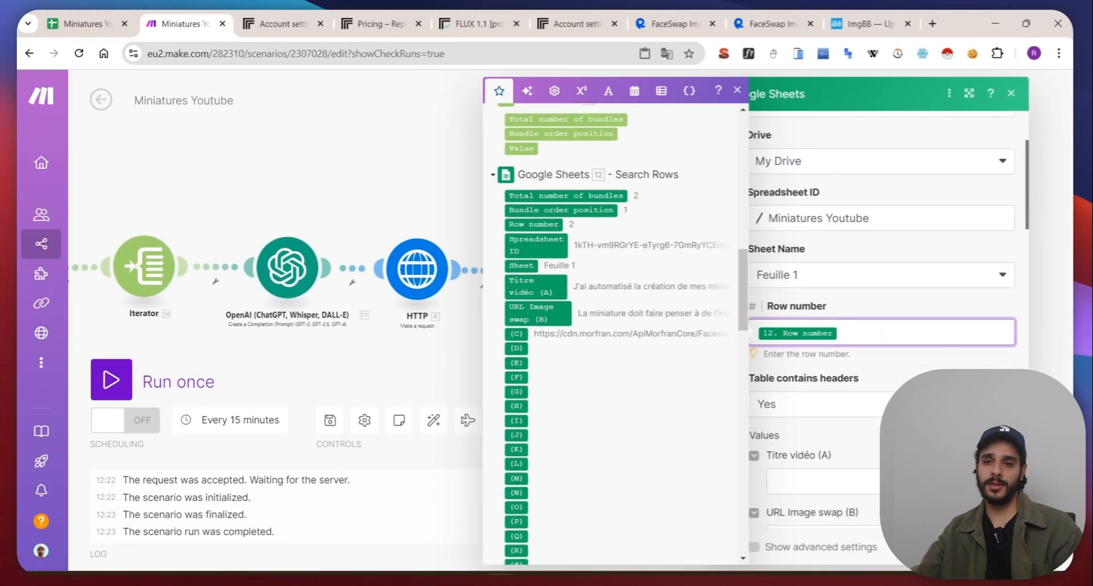
pyautogui.hotkey('alt', 'Tab')
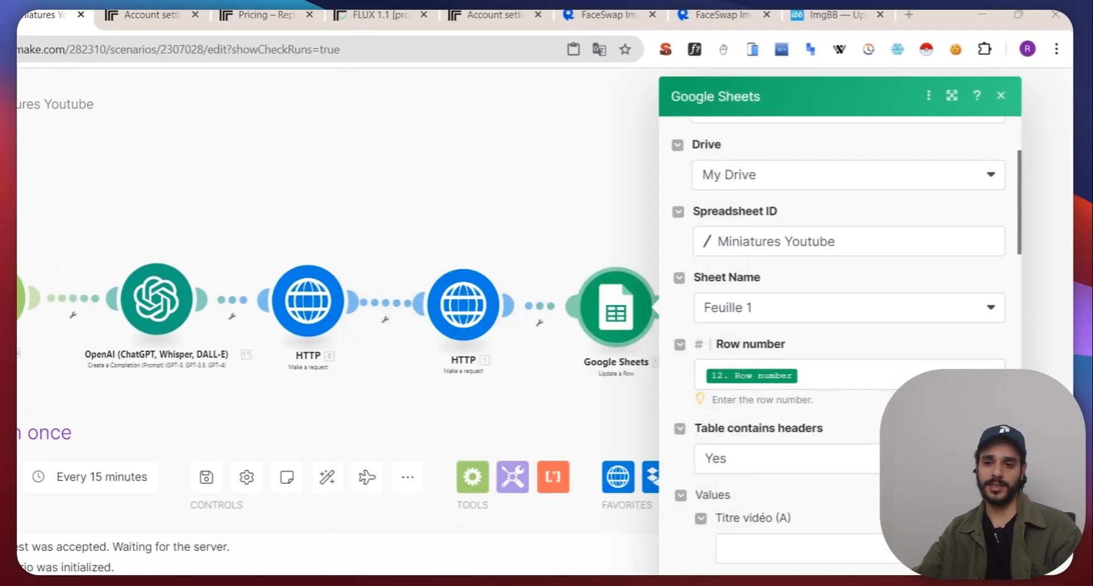
# Run the Miniatures Youtube scenario once and bring its whole module chain into view.
pyautogui.click(151, 402)
pyautogui.moveTo(212, 443); pyautogui.dragTo(408, 366)
pyautogui.scroll(-1, 494, 422)
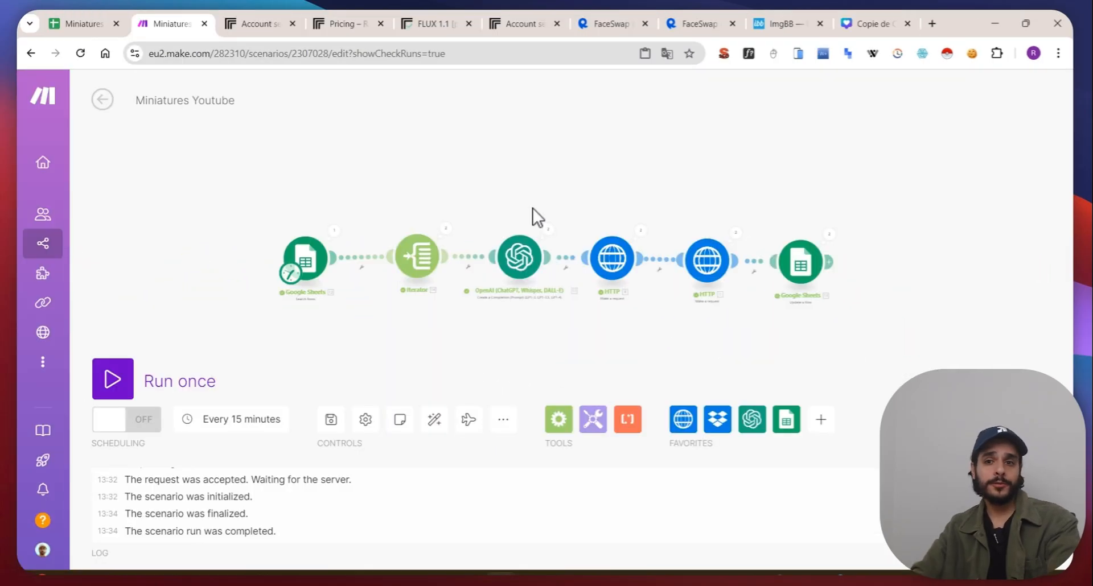
pyautogui.scroll(4, 806, 213)
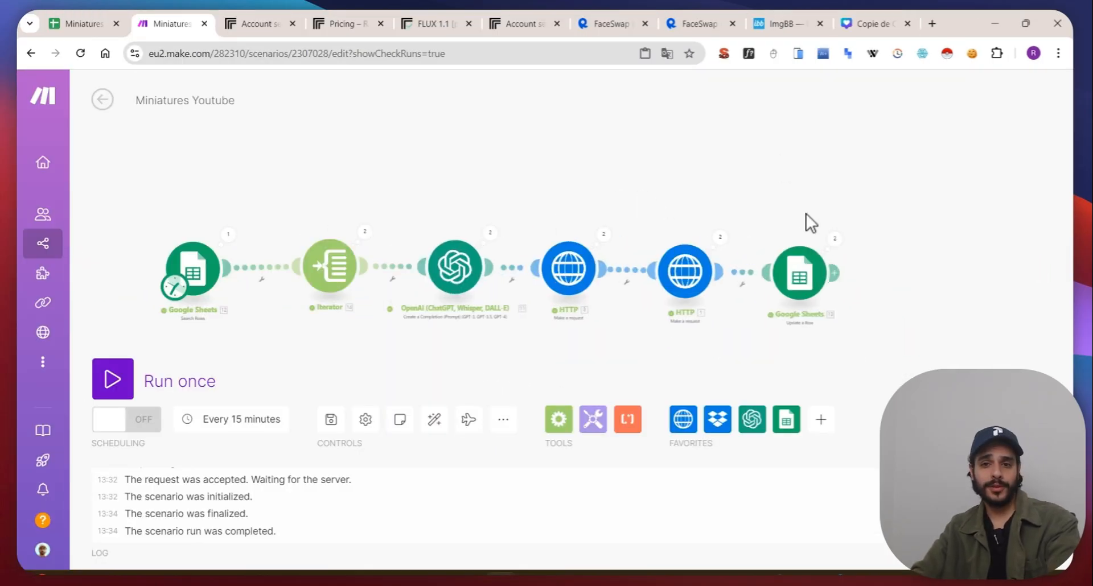
pyautogui.scroll(-2, 488, 172)
pyautogui.moveTo(427, 184); pyautogui.dragTo(661, 151)
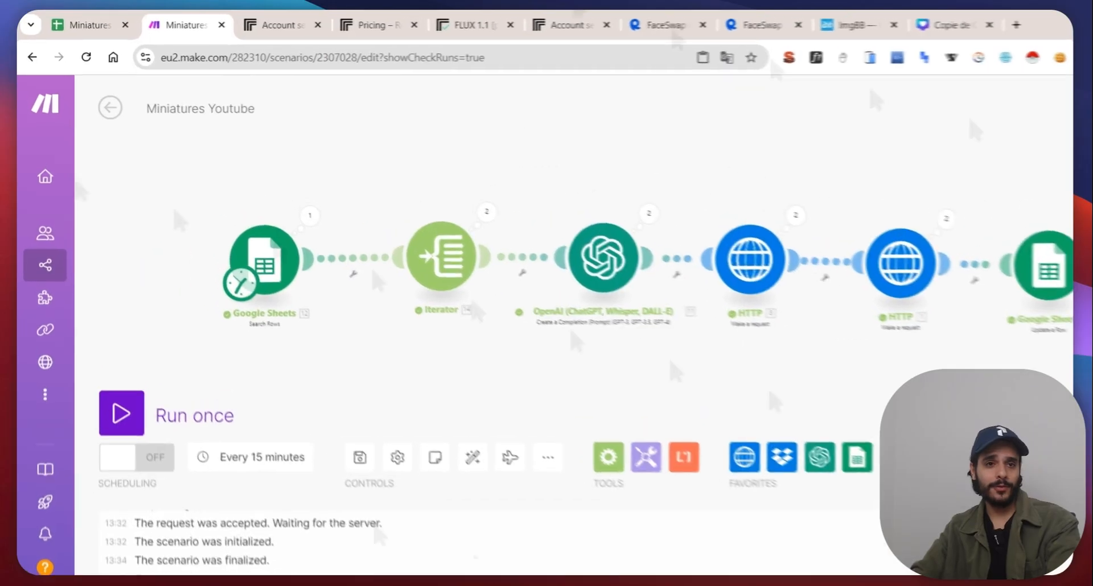
# Switch to the Miniatures Youtube spreadsheet and check the swapped image links, video titles and additional instructions in rows 2 and 3.
pyautogui.click(83, 23)
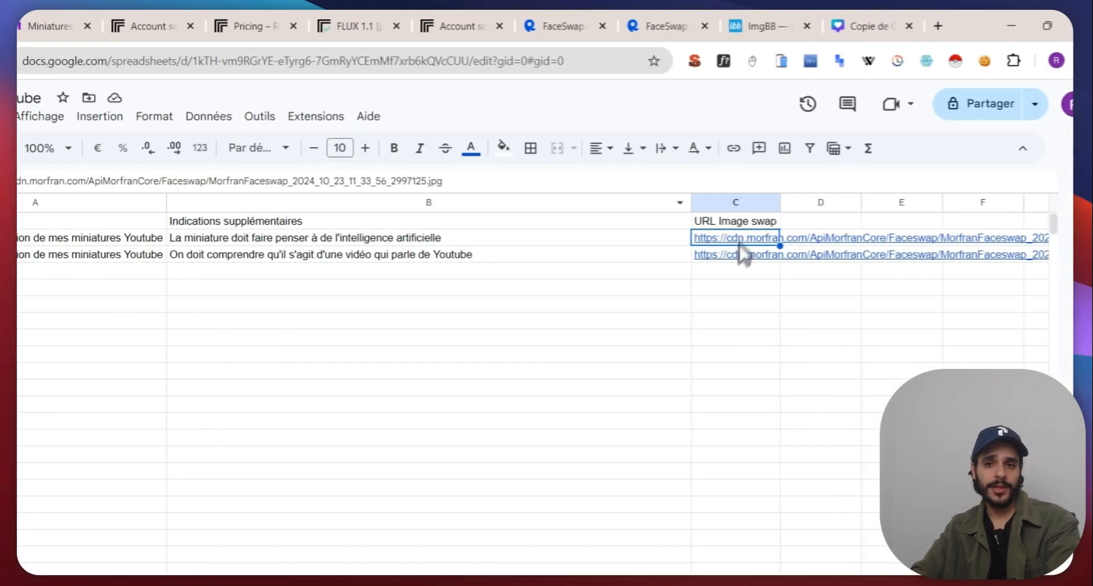
pyautogui.moveTo(883, 246)
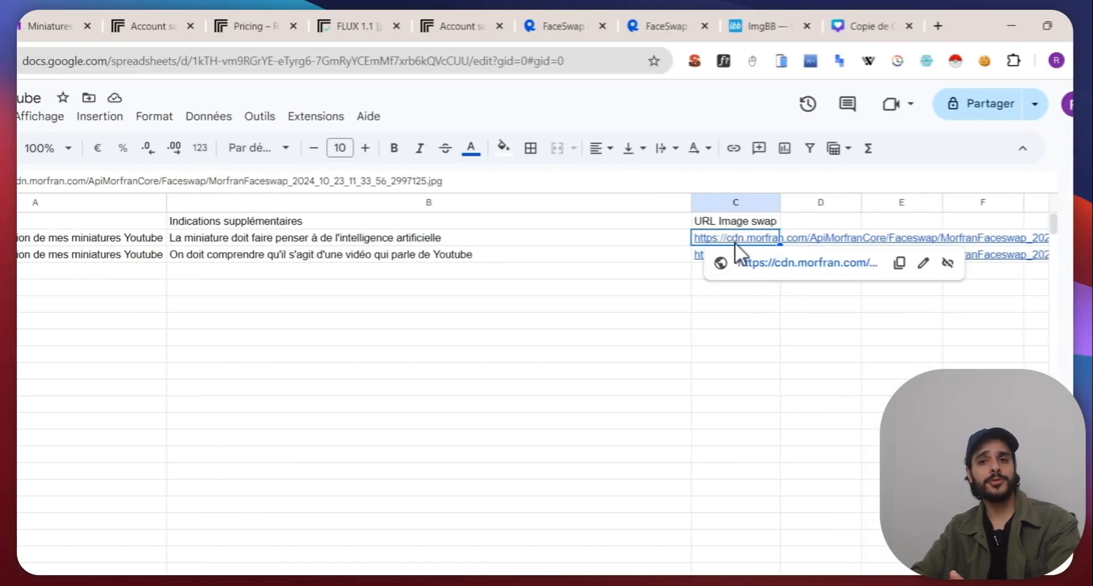
pyautogui.click(405, 323)
pyautogui.click(152, 240)
pyautogui.click(153, 256)
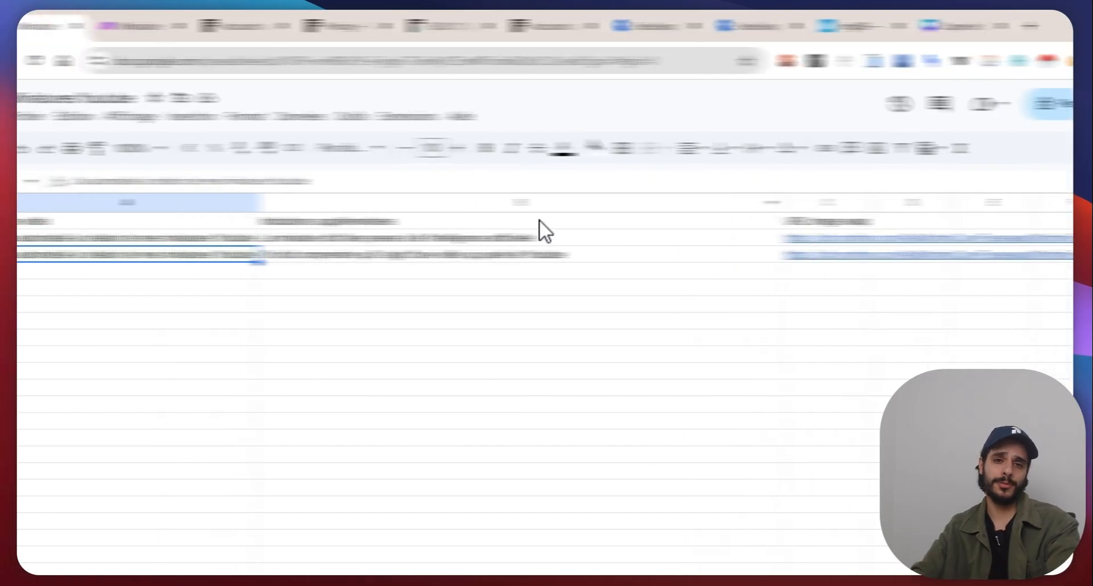
pyautogui.click(458, 238)
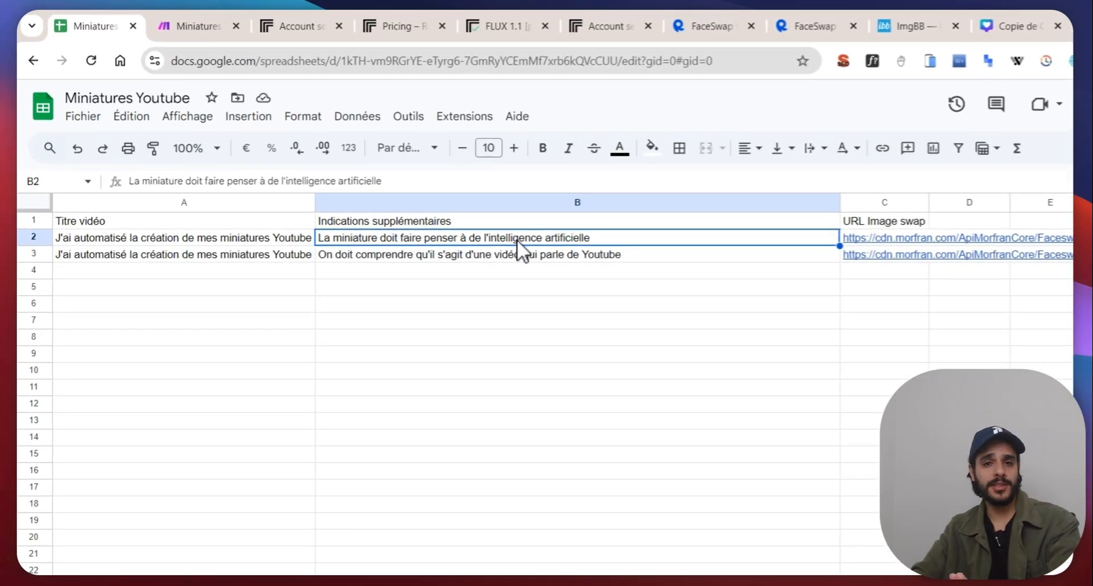
# Check the additional instructions in row 3 and view the swapped images linked in rows 2 and 3.
pyautogui.click(367, 261)
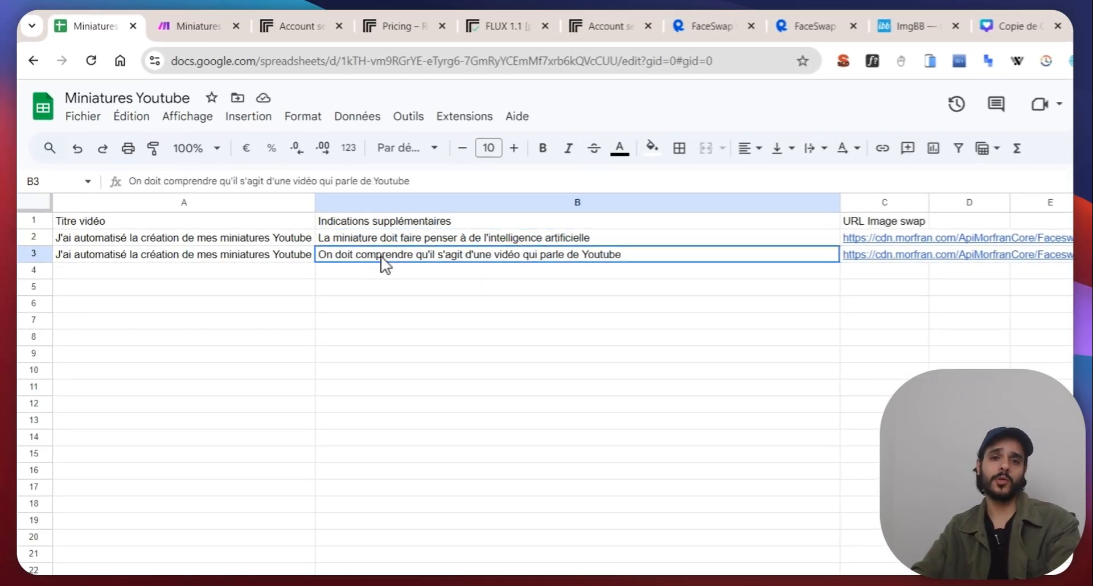
pyautogui.click(883, 238)
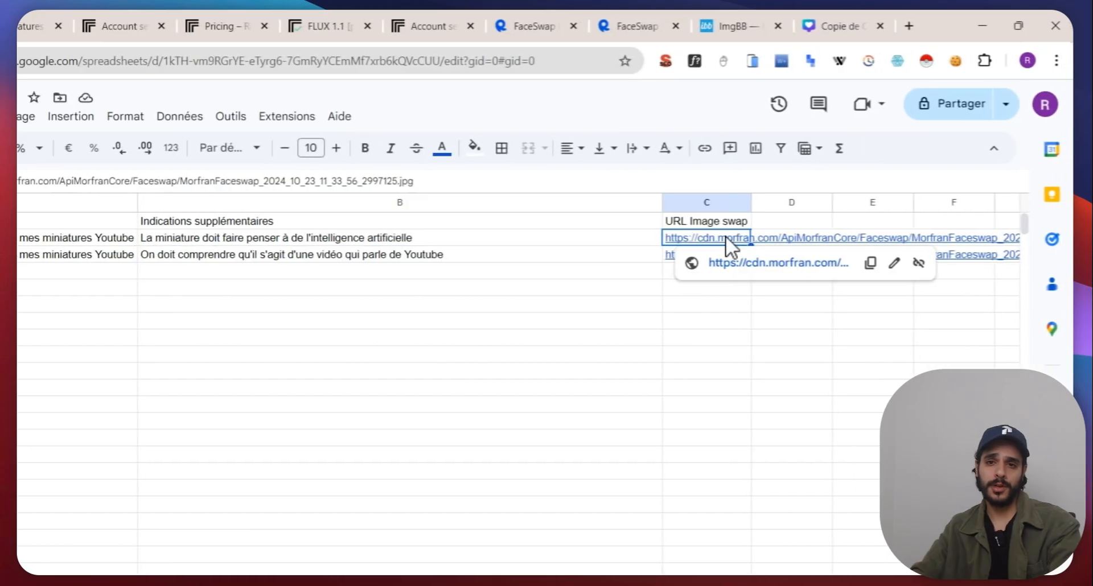
pyautogui.click(732, 267)
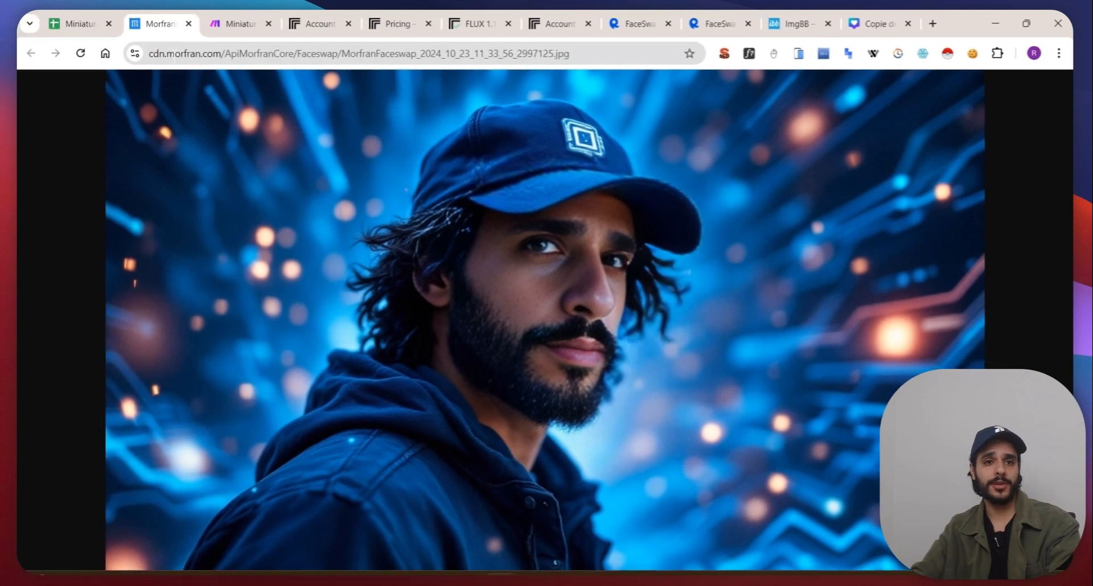
pyautogui.click(65, 20)
pyautogui.click(727, 273)
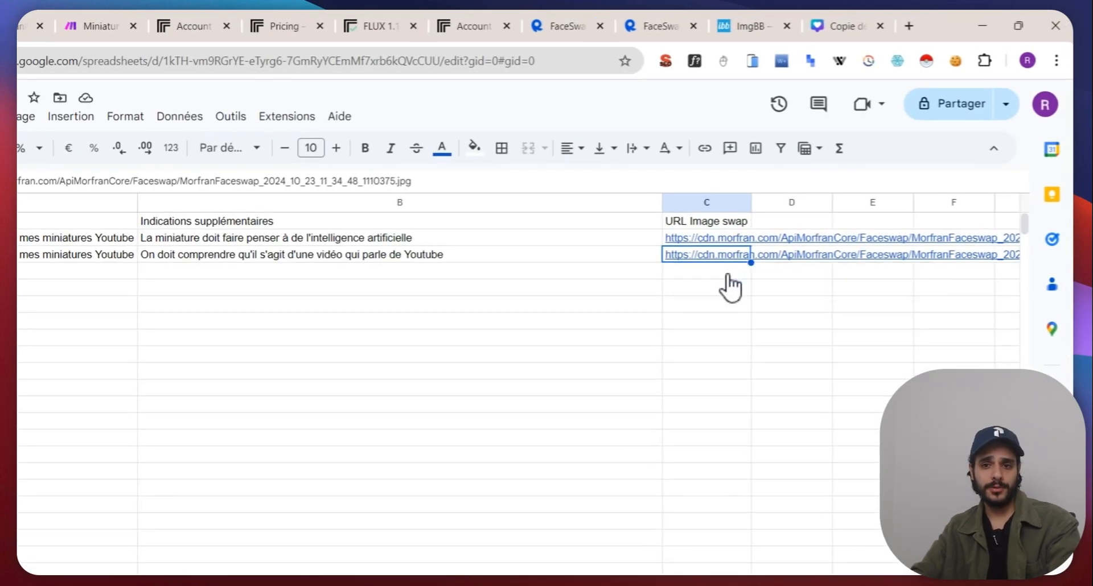
pyautogui.click(727, 284)
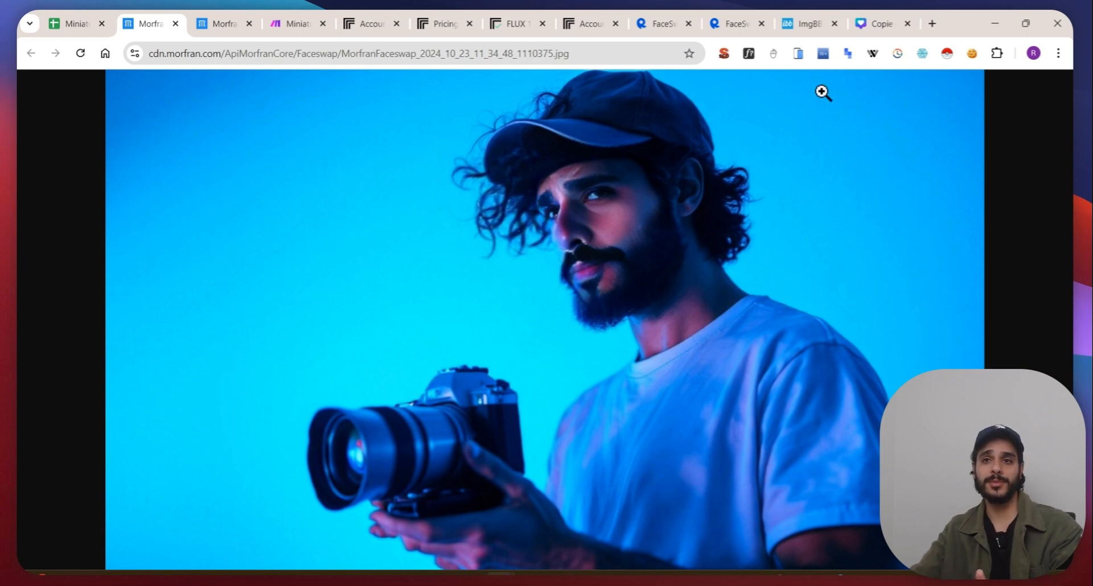
# Switch to the Canva thumbnail design and fill the page with the uploaded image of the man at his computer.
pyautogui.click(888, 21)
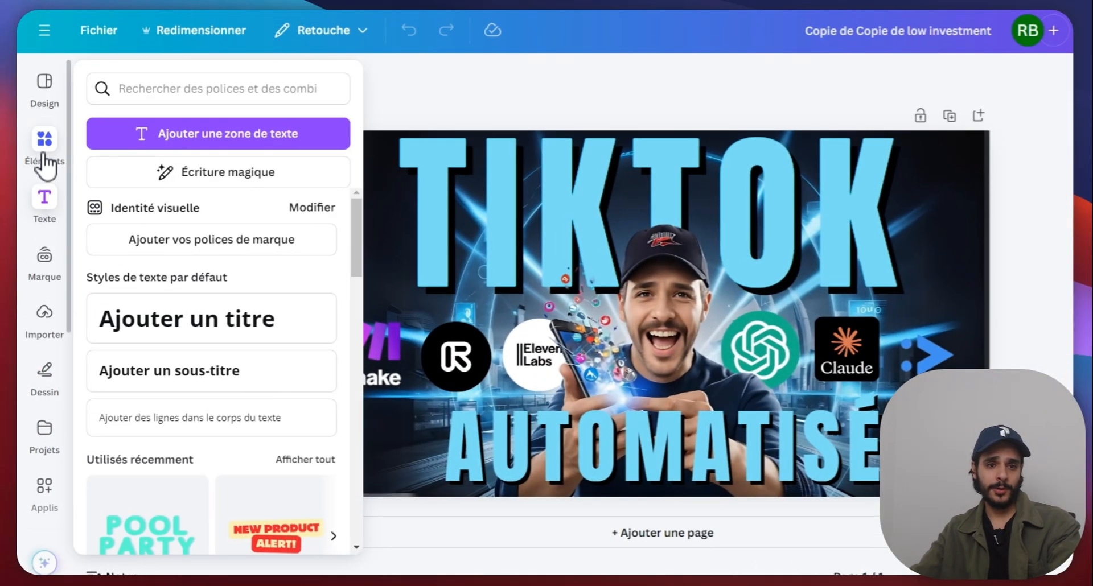
pyautogui.click(44, 143)
pyautogui.click(44, 342)
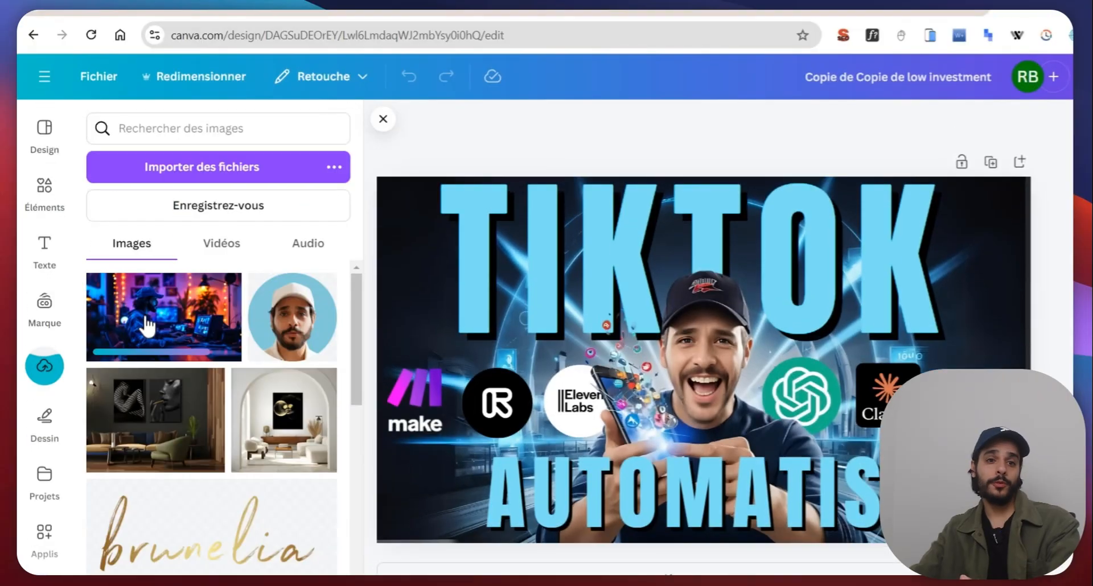
pyautogui.moveTo(131, 310); pyautogui.dragTo(288, 254)
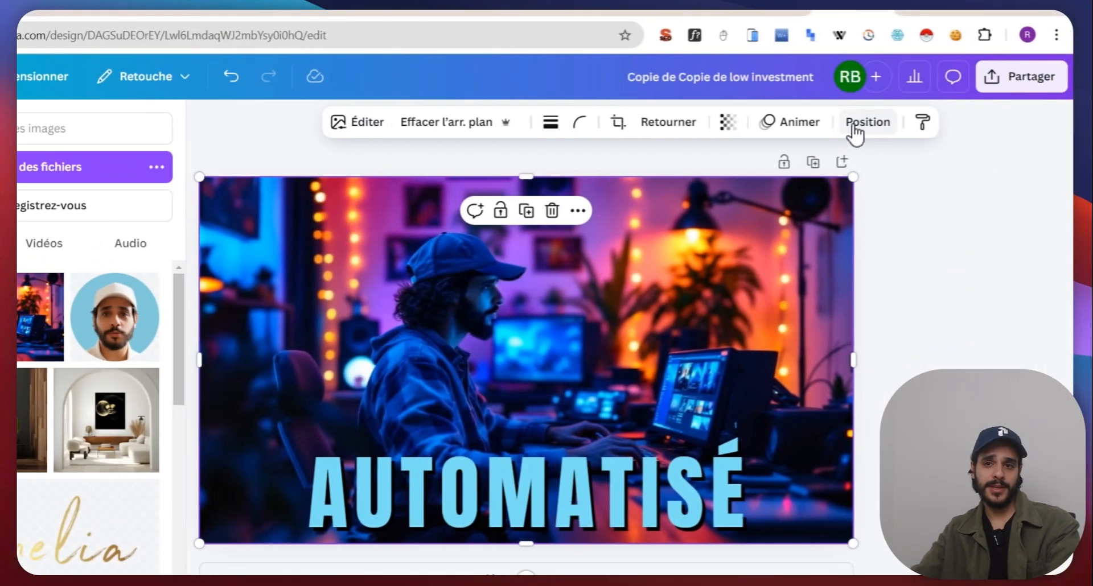
# Move the new image's layer below the TIKTOK text layer and delete the cut-out of the man holding a phone.
pyautogui.click(935, 121)
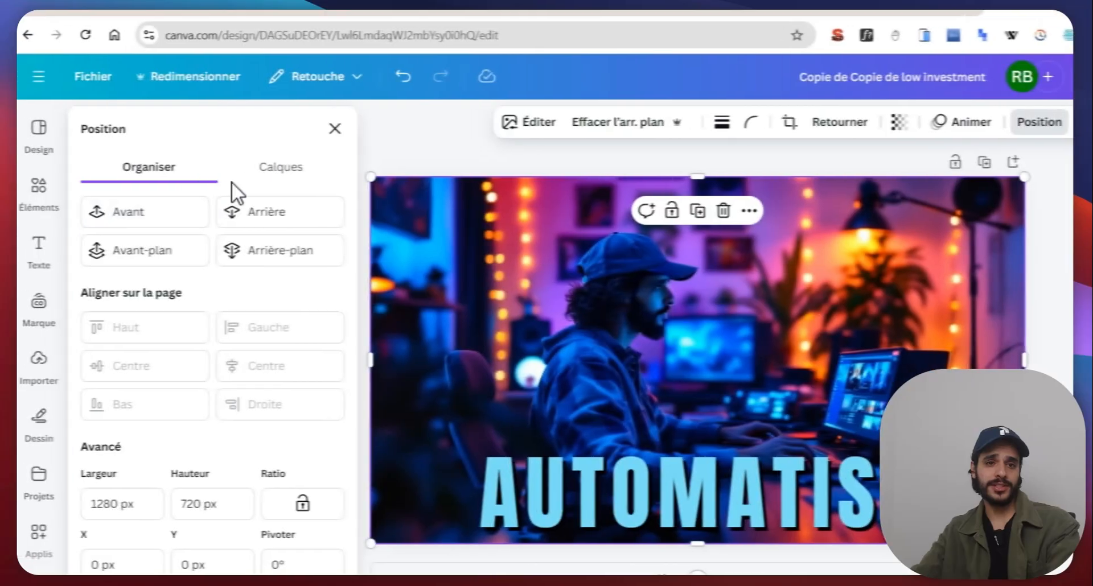
pyautogui.click(276, 174)
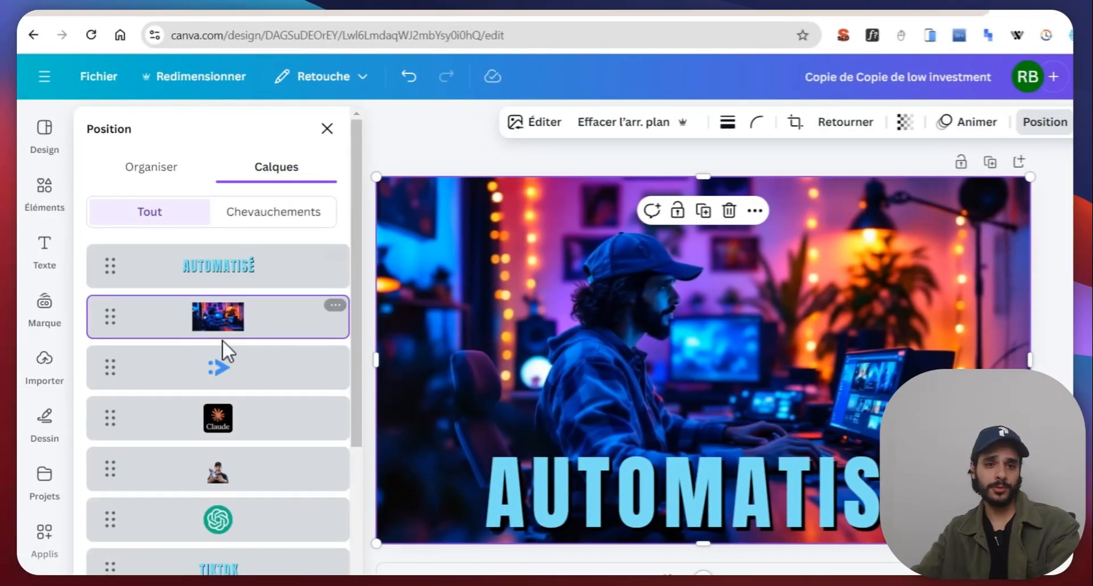
pyautogui.moveTo(234, 333); pyautogui.dragTo(228, 532)
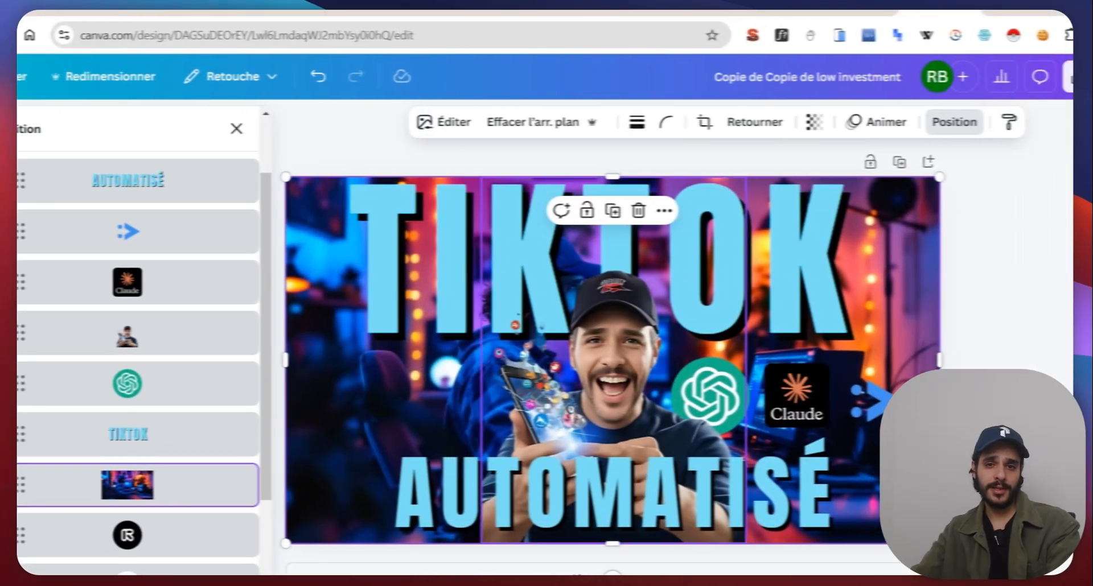
pyautogui.click(601, 393)
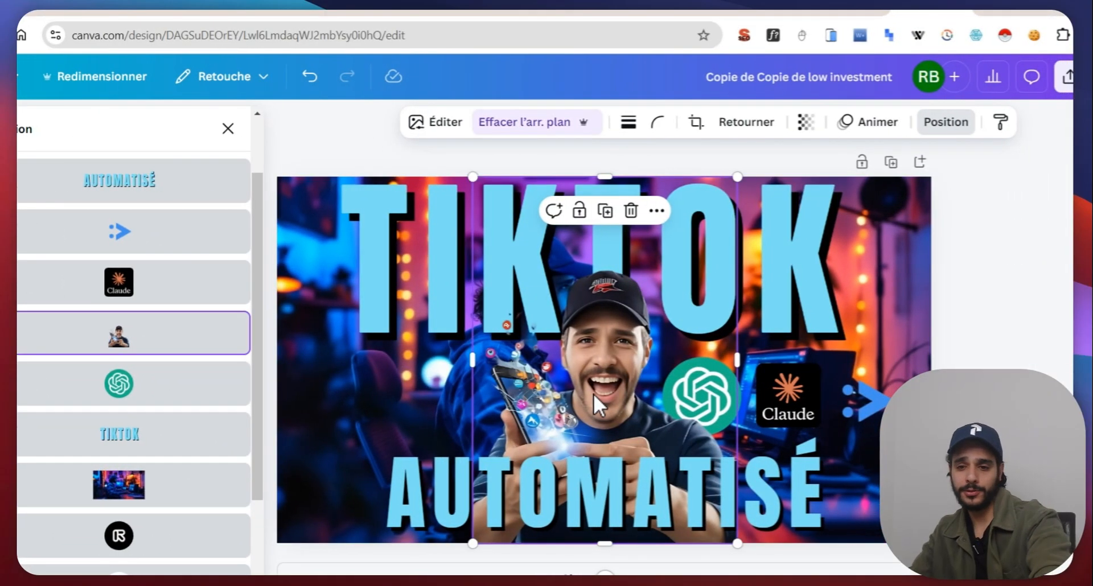
pyautogui.press('Delete')
# Shrink the TIKTOK title to font size 153 and place it in the upper-right corner of the thumbnail.
pyautogui.click(550, 312)
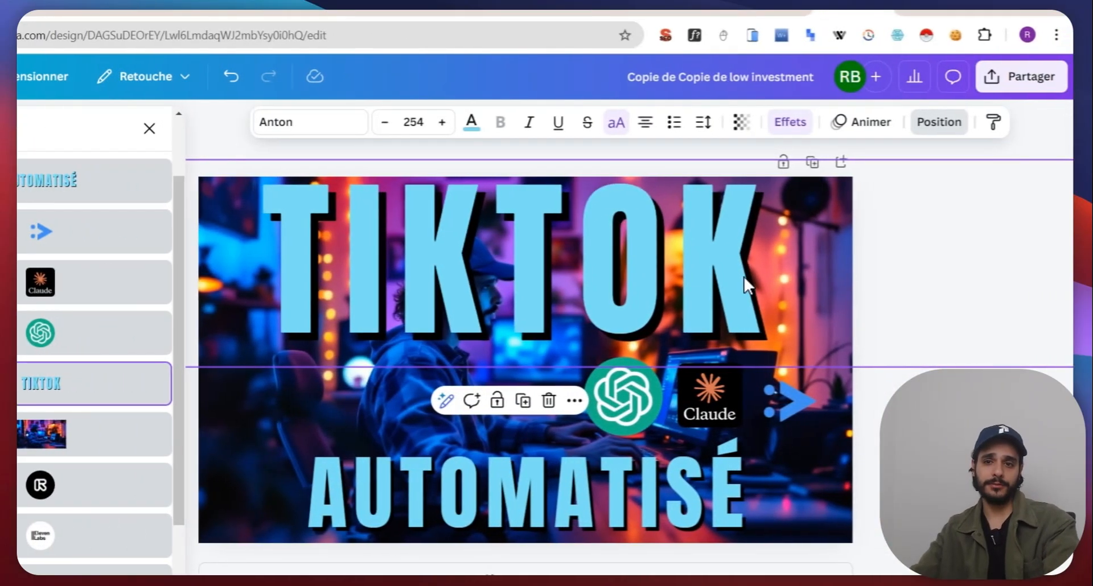
pyautogui.moveTo(824, 281); pyautogui.dragTo(609, 261)
pyautogui.click(869, 152)
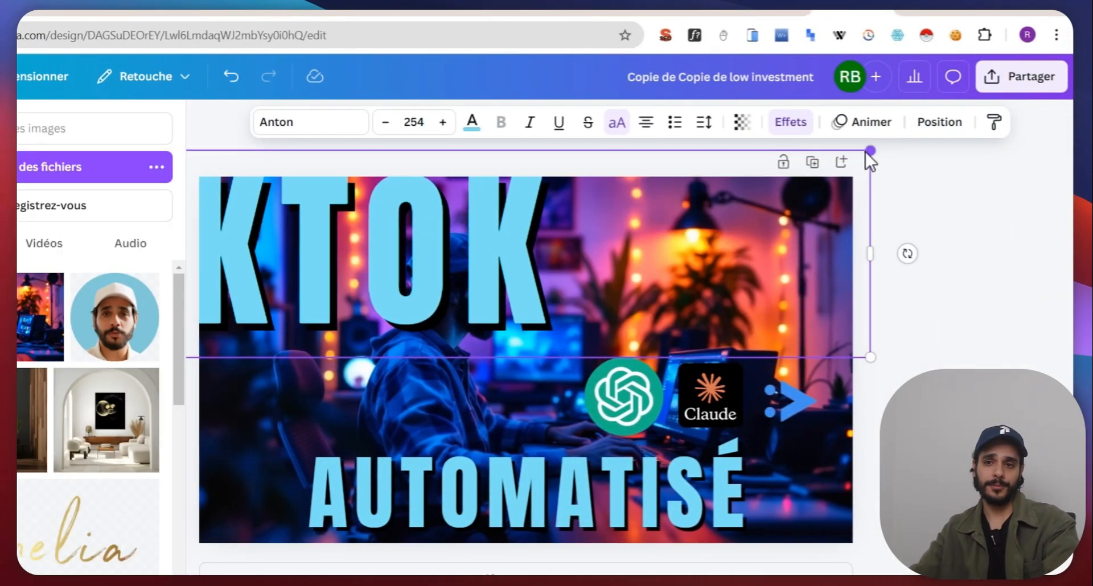
pyautogui.moveTo(869, 152); pyautogui.dragTo(555, 300)
pyautogui.moveTo(513, 296); pyautogui.dragTo(529, 289)
pyautogui.moveTo(355, 248); pyautogui.dragTo(837, 222)
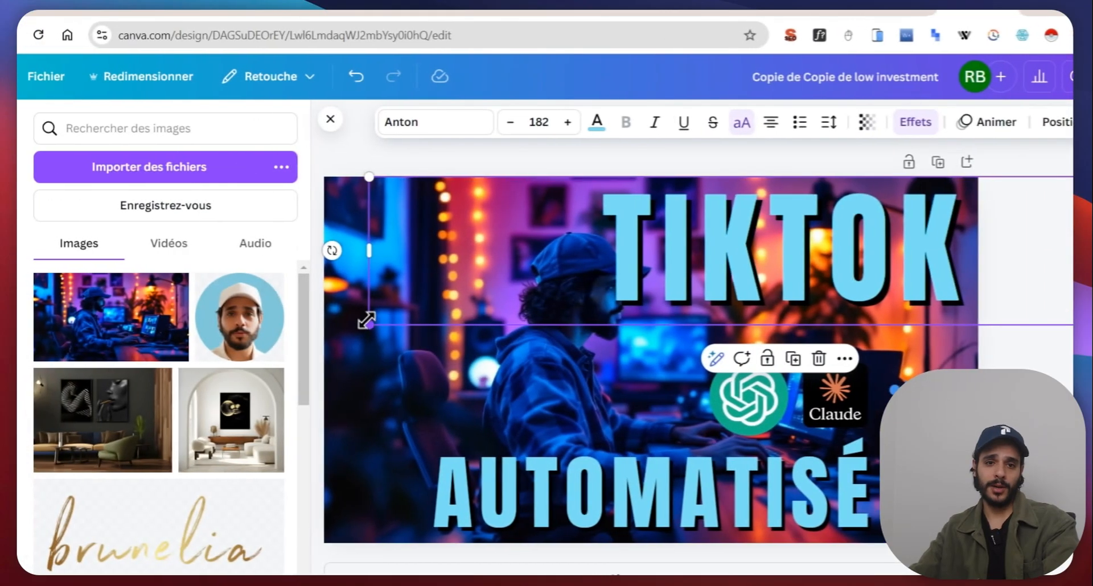
pyautogui.moveTo(366, 321); pyautogui.dragTo(456, 302)
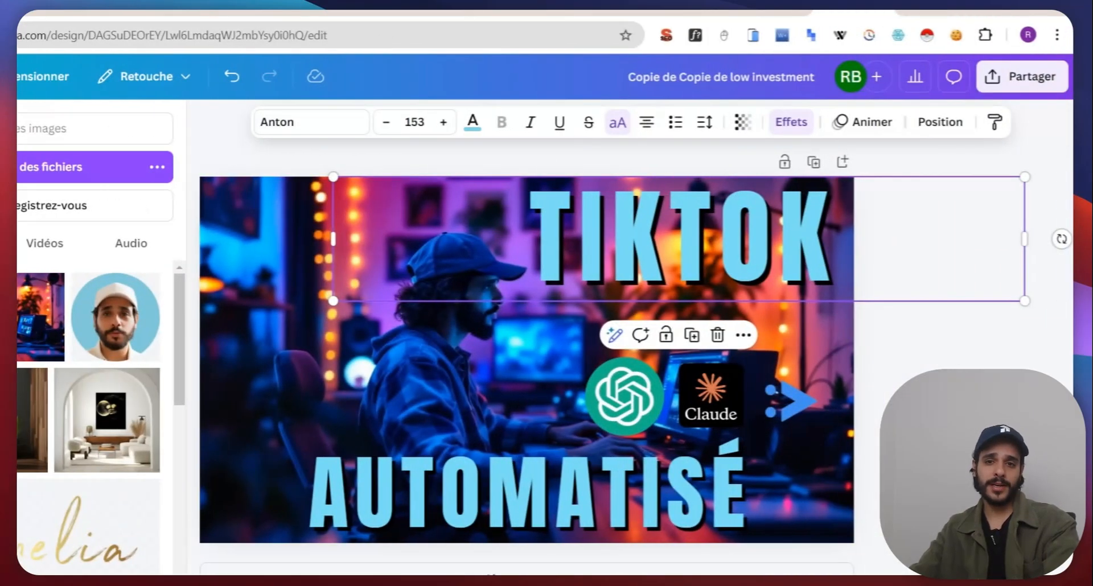
# Start a 2x upscale of the background image with the Image Upscaler app.
pyautogui.click(278, 340)
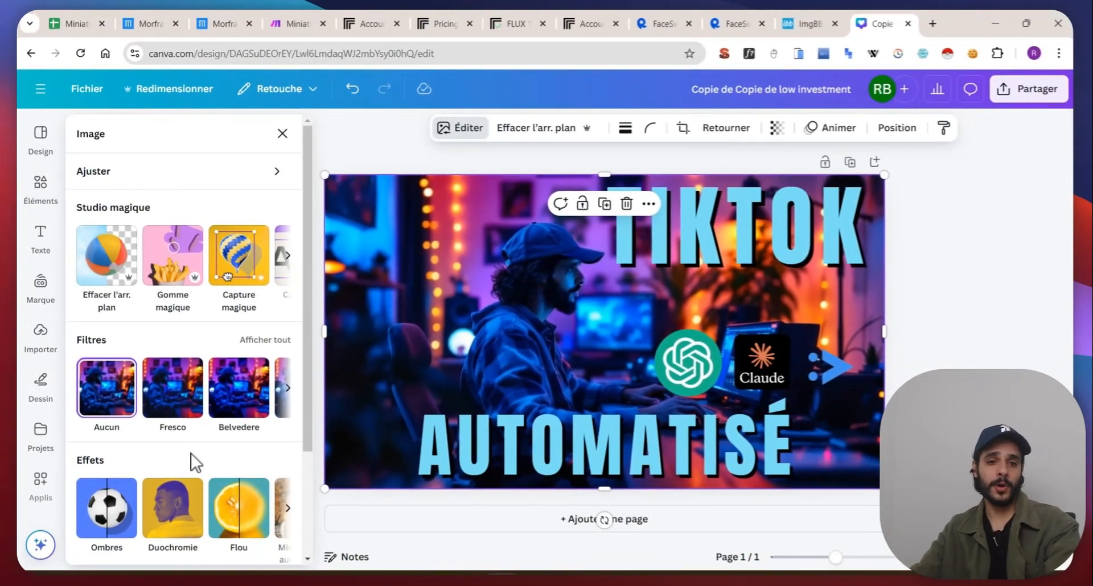
pyautogui.scroll(-3, 202, 476)
pyautogui.click(174, 500)
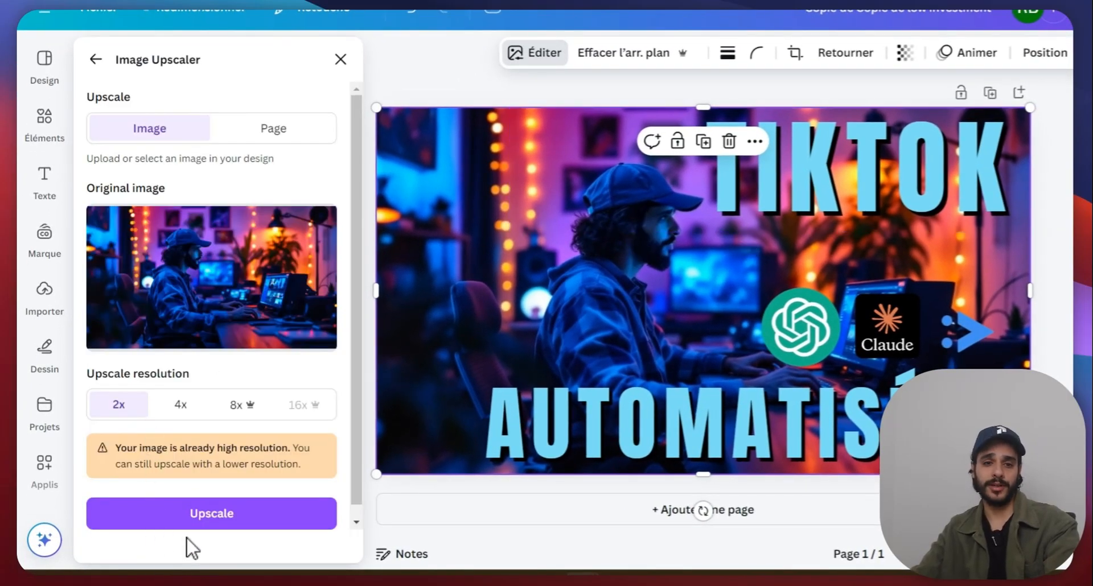
pyautogui.click(188, 515)
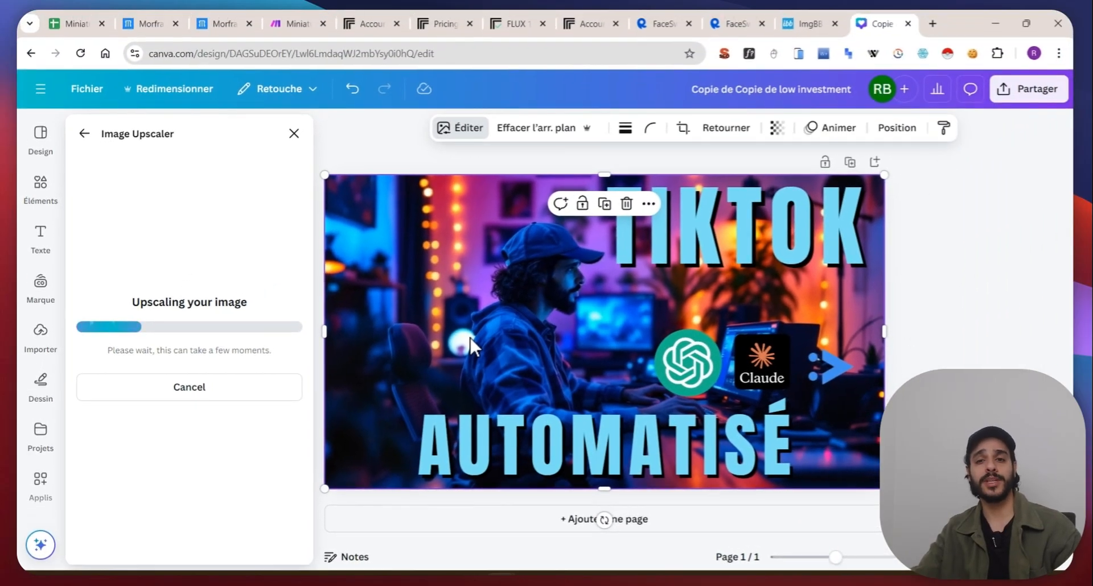
# Delete the ChatGPT and Claude logos from the thumbnail together with their frames.
pyautogui.click(666, 387)
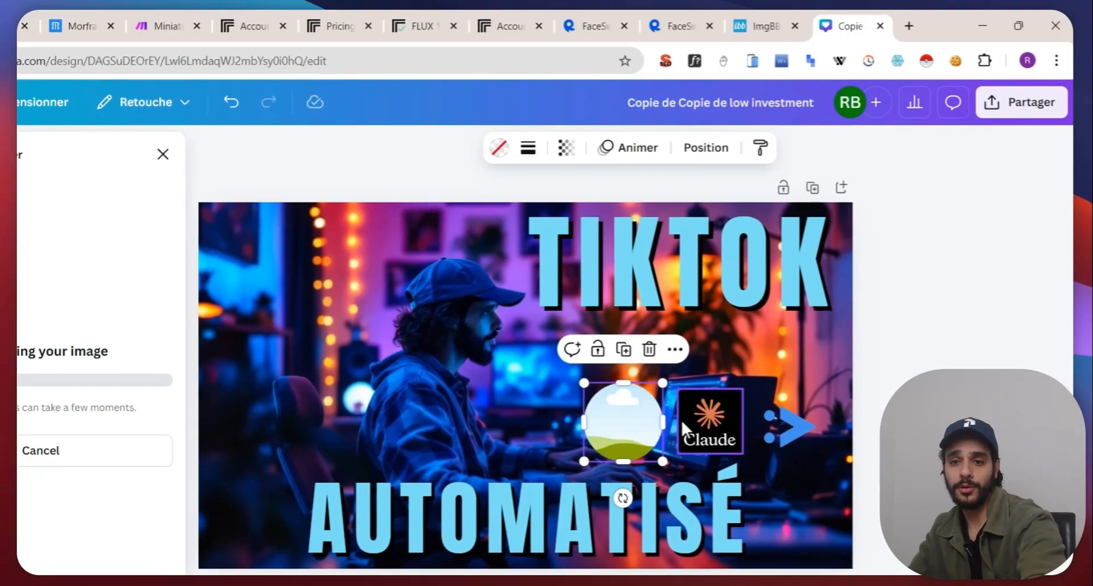
pyautogui.click(696, 426)
pyautogui.press('Delete')
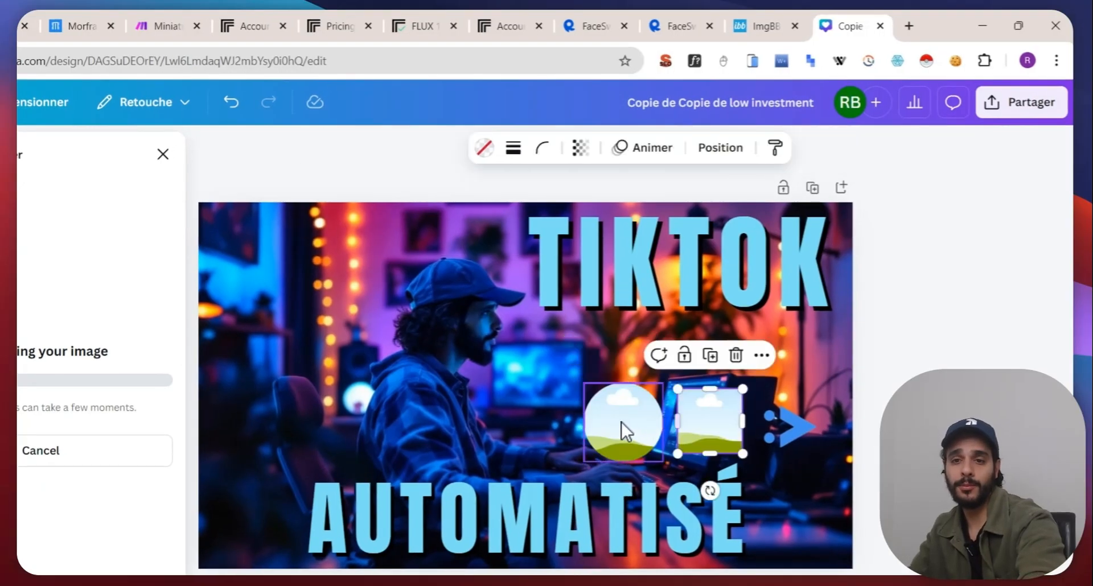
pyautogui.click(621, 422)
pyautogui.press('Delete')
pyautogui.click(706, 426)
pyautogui.press('Delete')
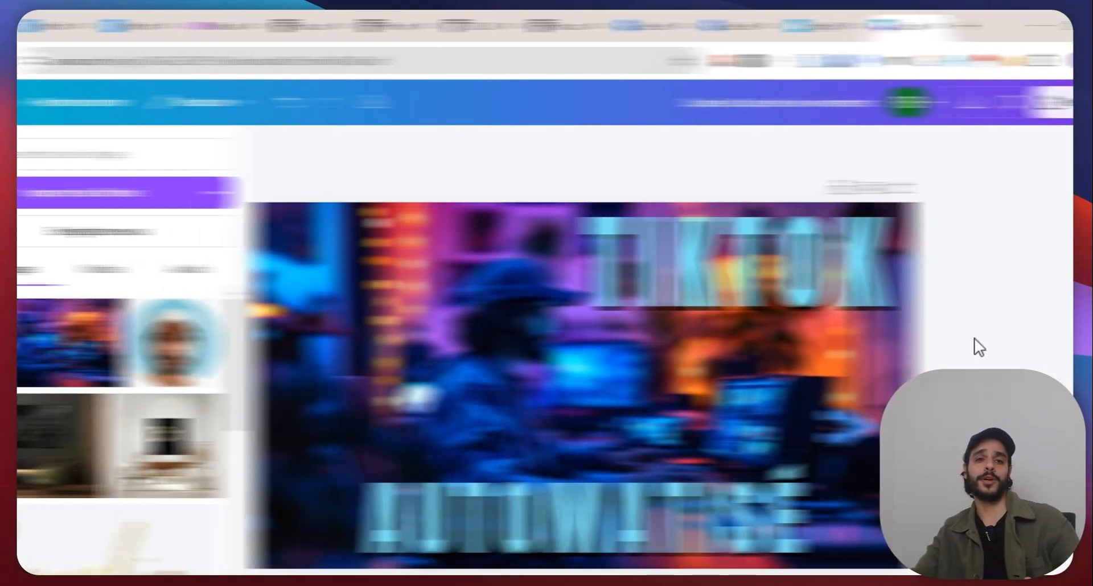